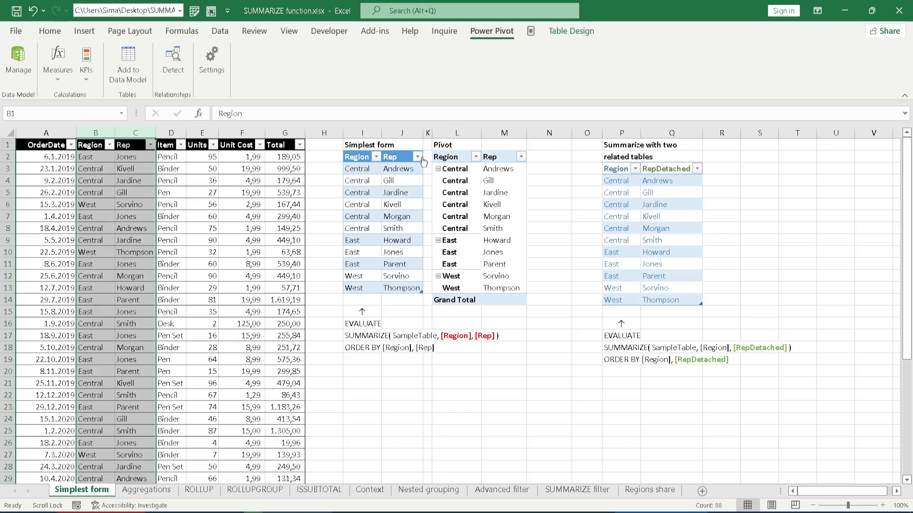
# - Compare the simplest-form SUMMARIZE result with the source Region and Rep columns and the pivot, and examine its DAX query
pyautogui.moveTo(364, 157); pyautogui.dragTo(416, 288)
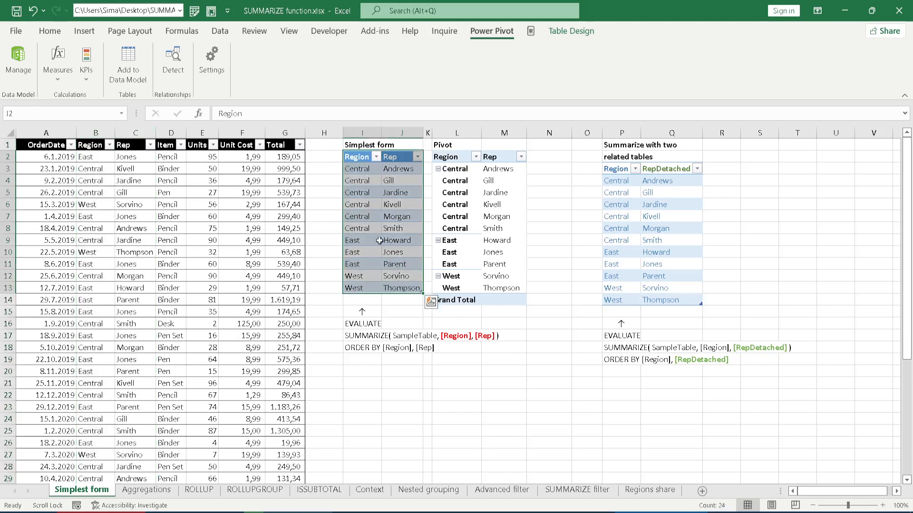
pyautogui.moveTo(97, 133); pyautogui.dragTo(138, 133)
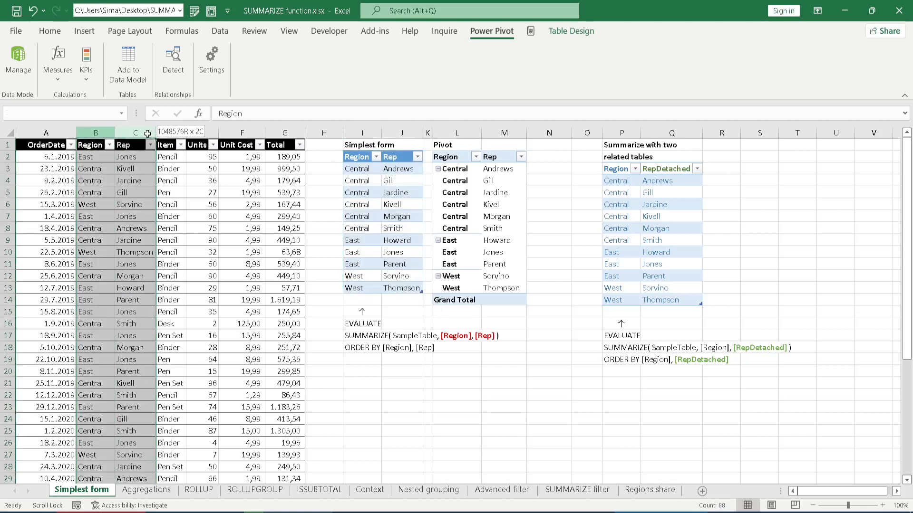
pyautogui.moveTo(452, 159); pyautogui.dragTo(516, 288)
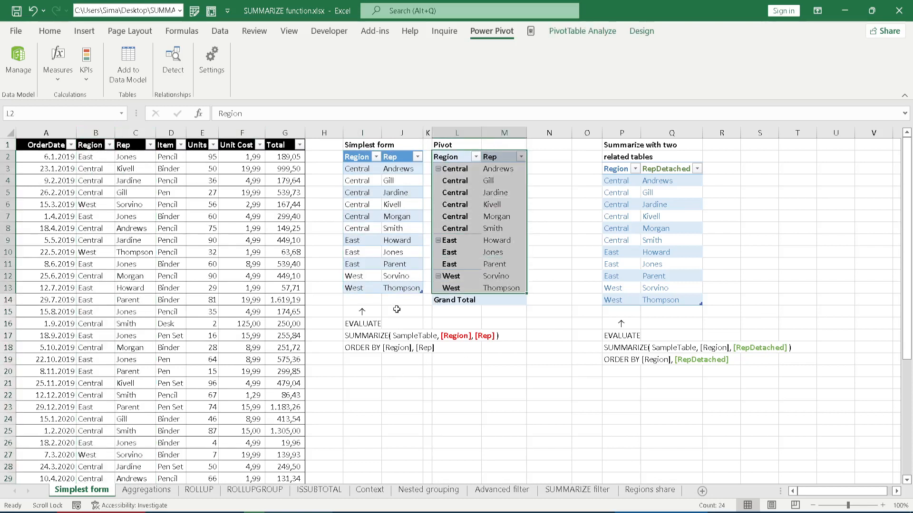
pyautogui.click(408, 337)
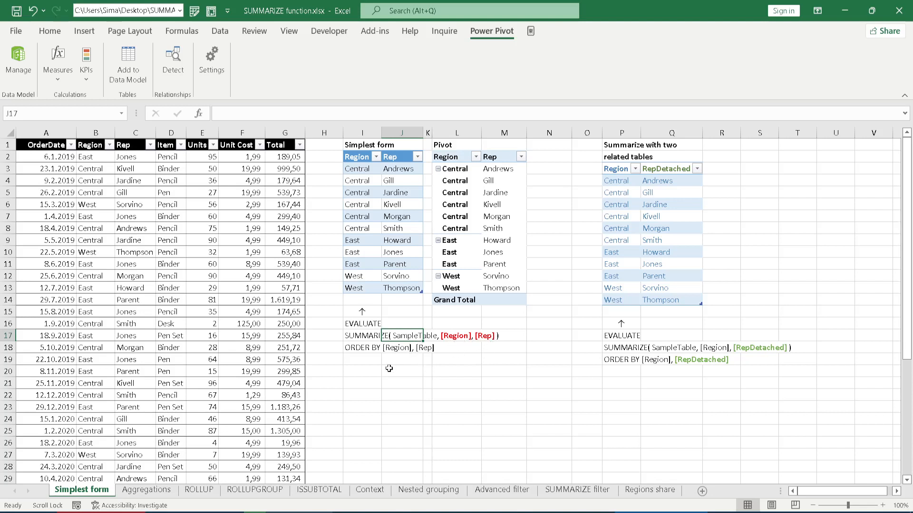
pyautogui.press('Left')
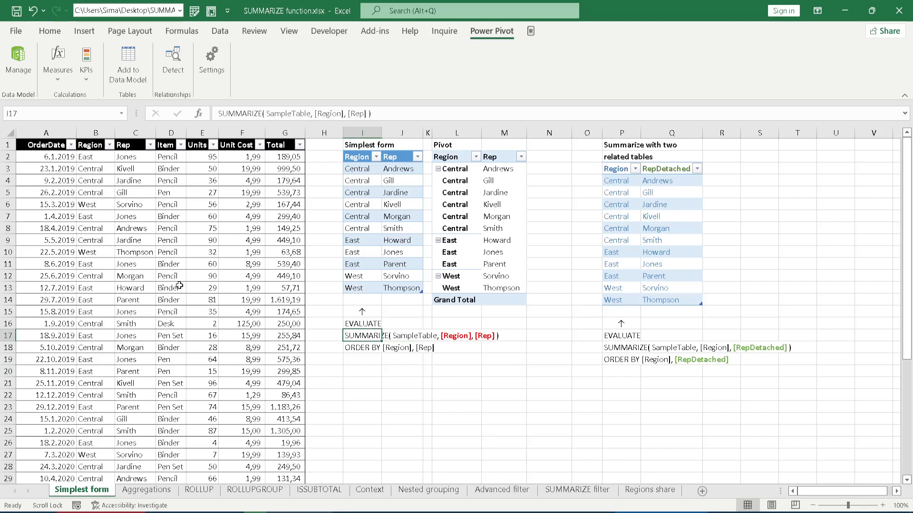
pyautogui.click(533, 374)
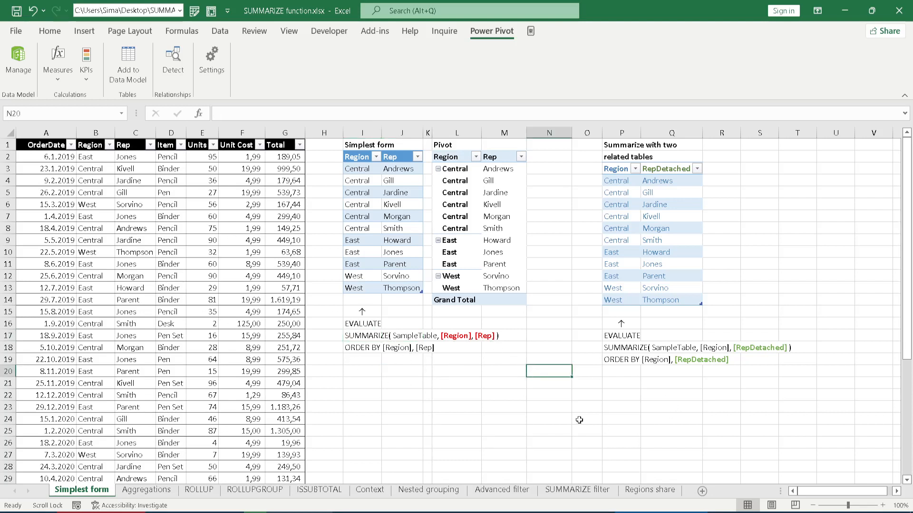
# - Switch to Power Pivot and examine the SampleTable and RepDetached data and the relationship between the two tables
pyautogui.click(754, 512)
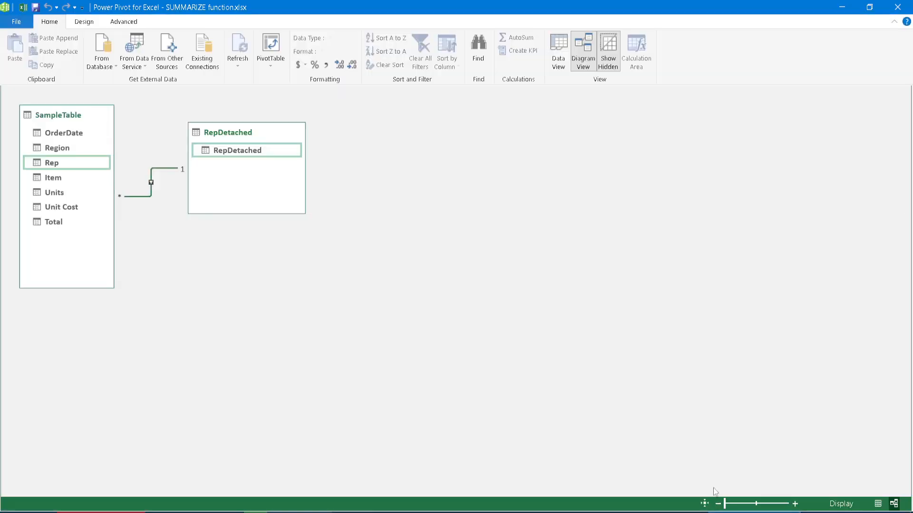
pyautogui.click(558, 52)
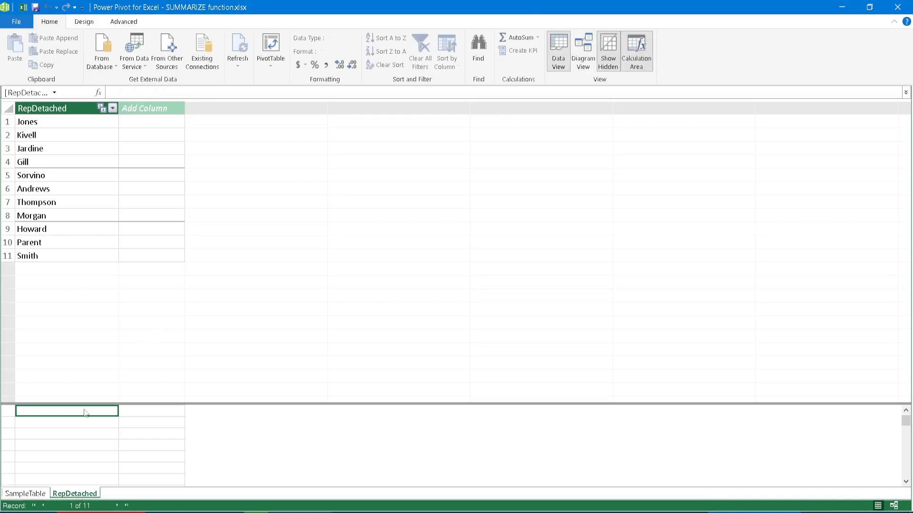
pyautogui.click(32, 493)
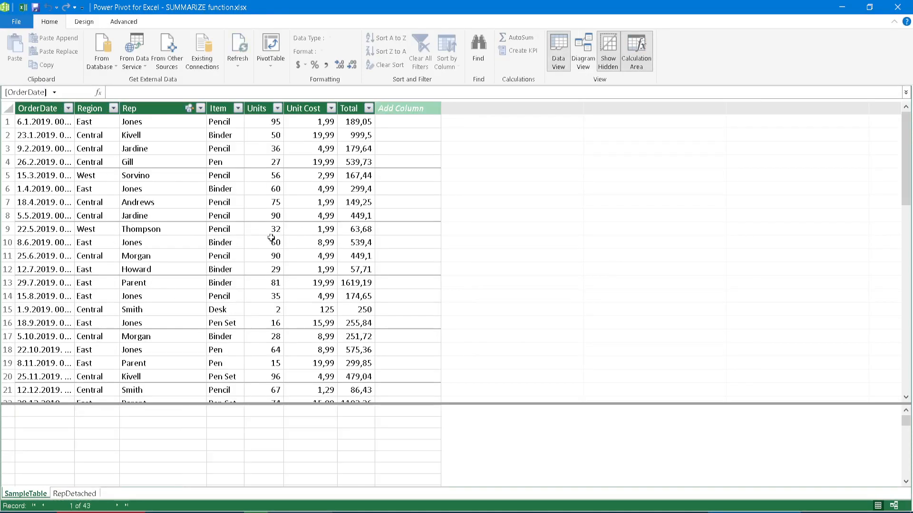
pyautogui.click(163, 103)
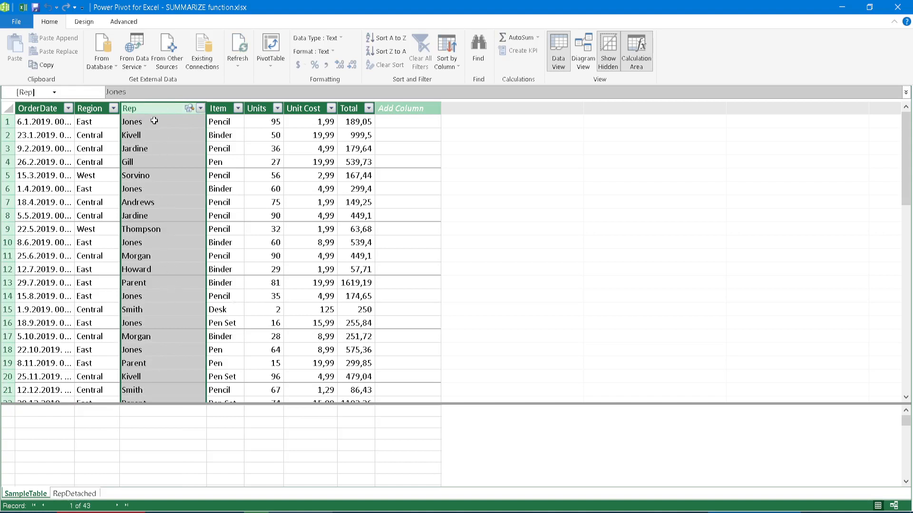
pyautogui.click(72, 494)
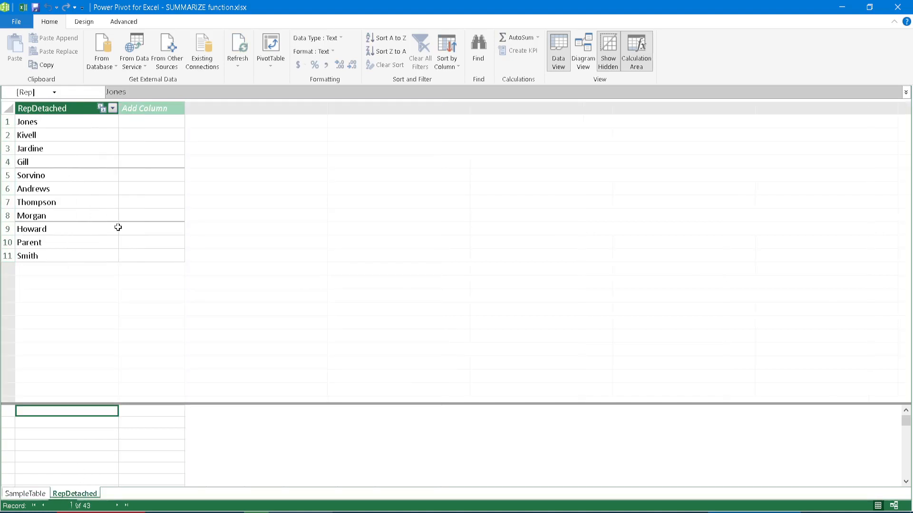
pyautogui.click(85, 146)
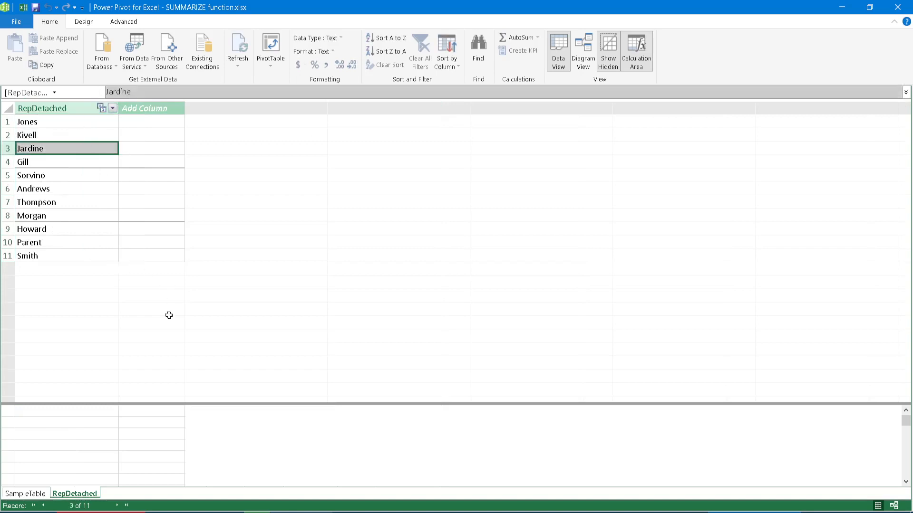
pyautogui.click(26, 494)
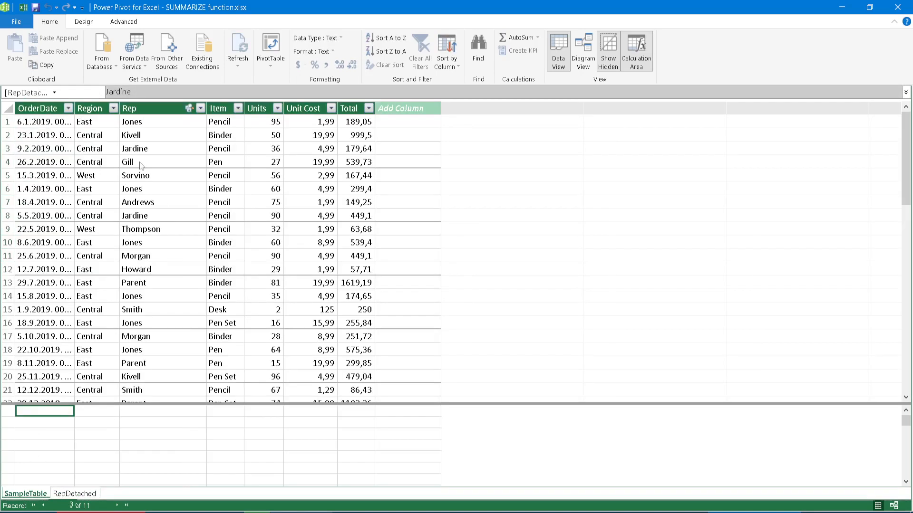
pyautogui.click(582, 51)
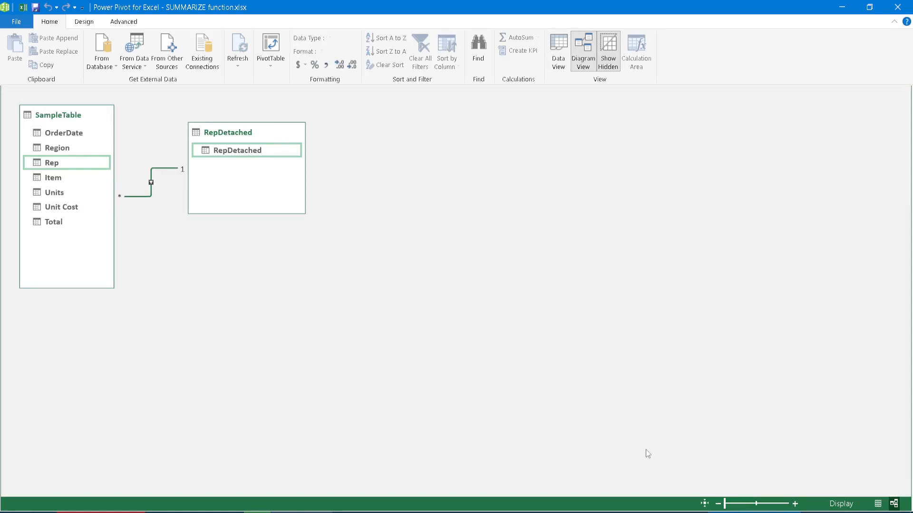
# - Return to the Excel workbook and compare the two-related-tables SUMMARIZE query and its RepDetached result with the simplest-form table
pyautogui.hotkey('alt', 'Tab')
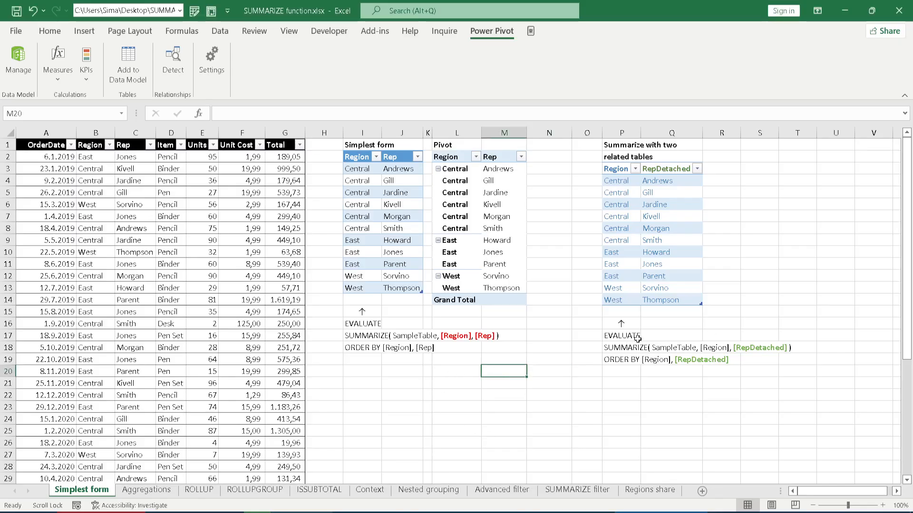
pyautogui.moveTo(623, 338); pyautogui.dragTo(780, 365)
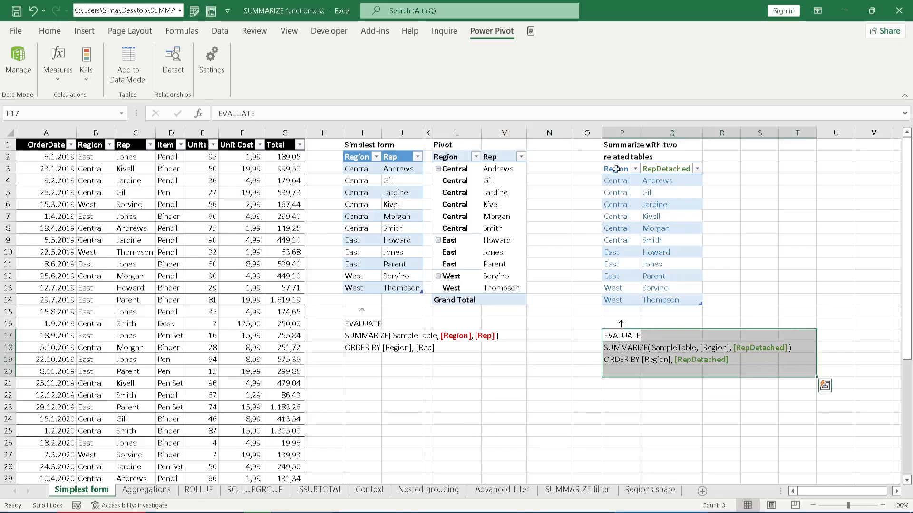
pyautogui.moveTo(616, 169); pyautogui.dragTo(676, 300)
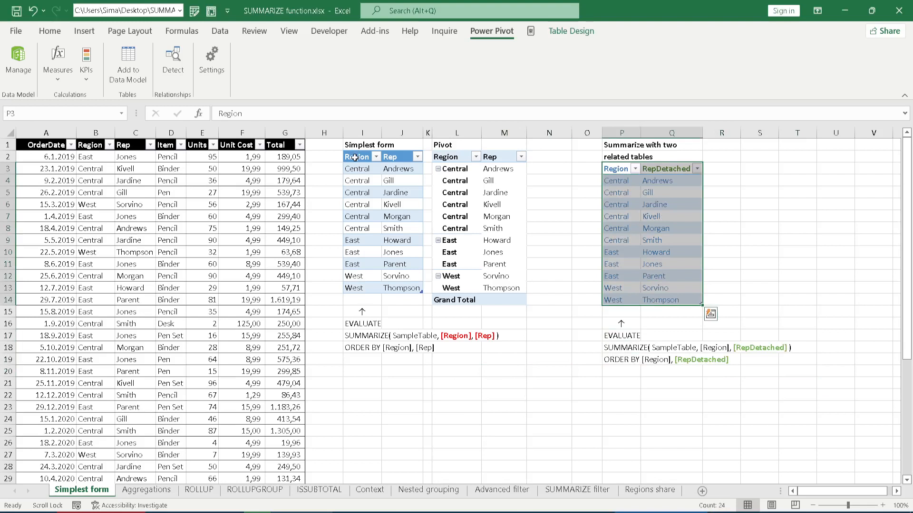
pyautogui.moveTo(355, 157); pyautogui.dragTo(401, 288)
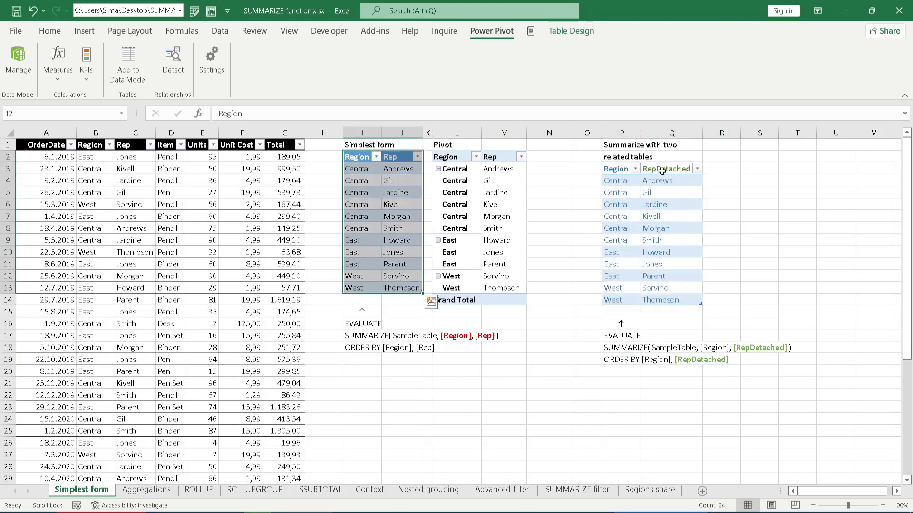
pyautogui.moveTo(659, 170); pyautogui.dragTo(663, 301)
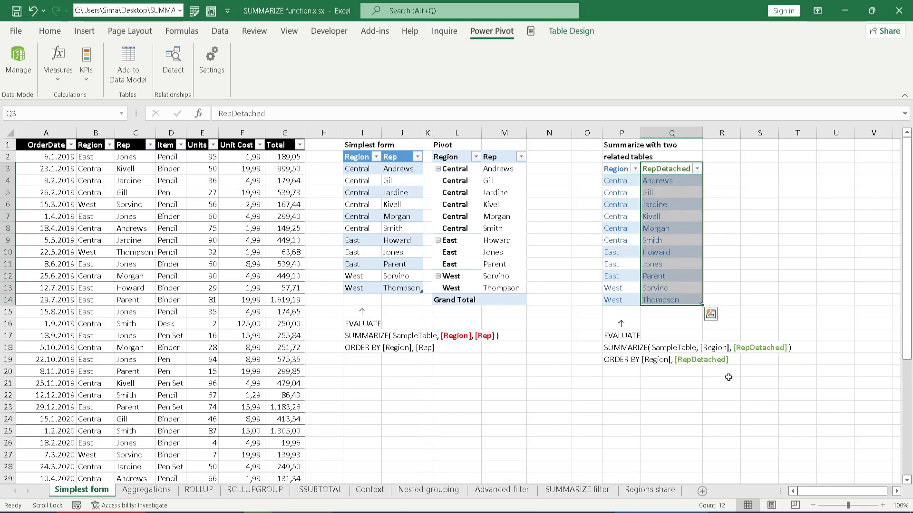
pyautogui.click(669, 348)
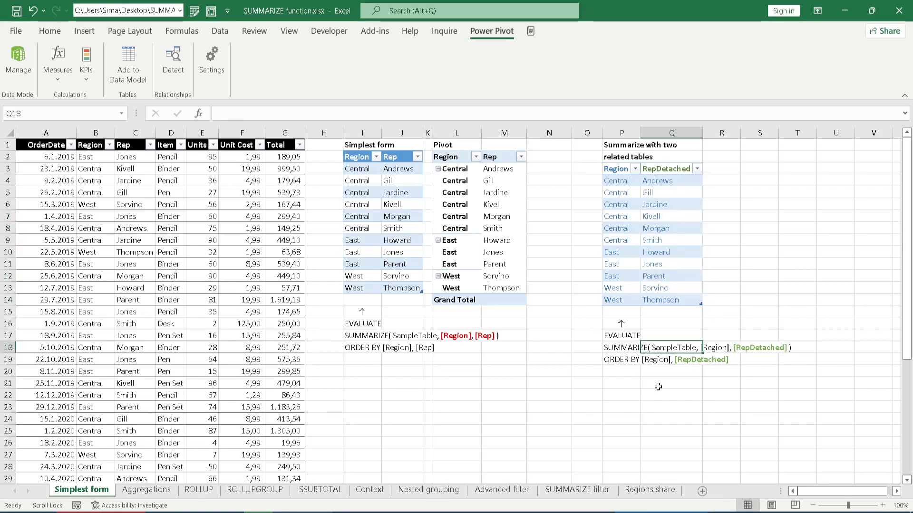
pyautogui.click(551, 381)
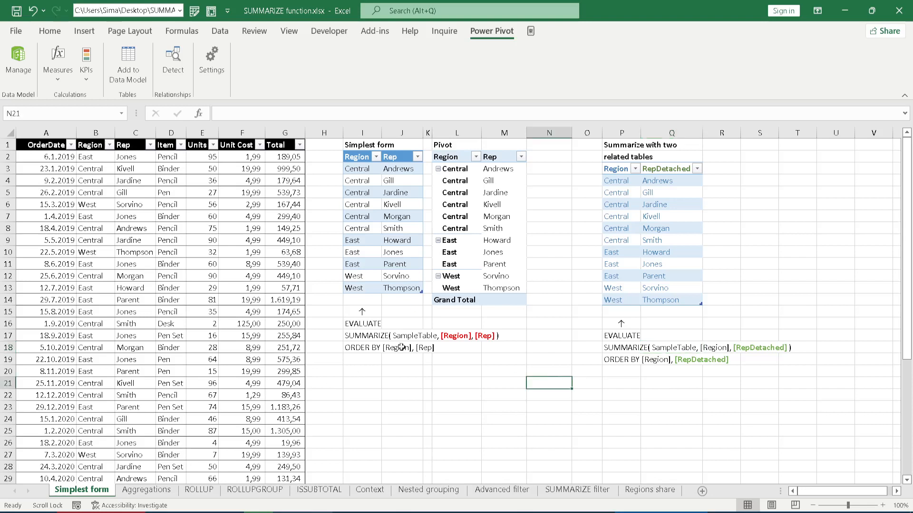
# - Open the Aggregations sheet and match the result table's columns to the Region, SumOfUnits and Representatives lines of the query
pyautogui.click(146, 490)
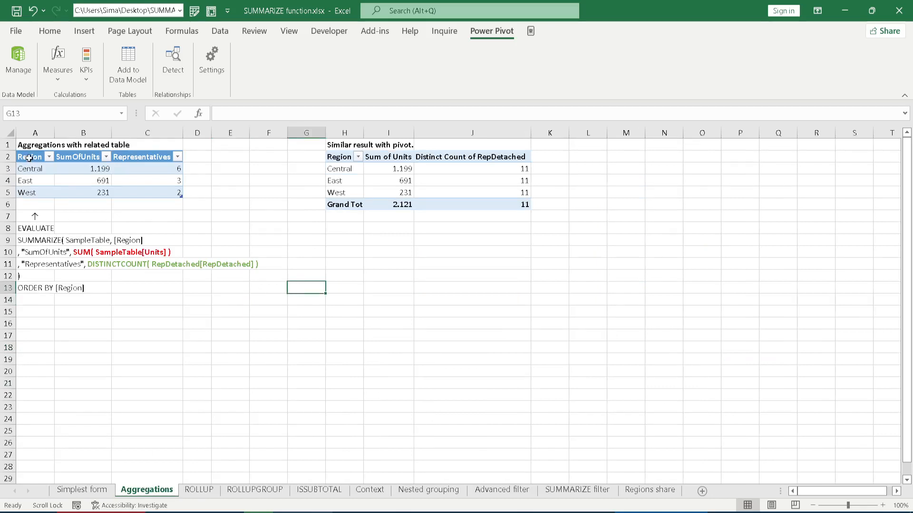
pyautogui.moveTo(28, 159); pyautogui.dragTo(158, 188)
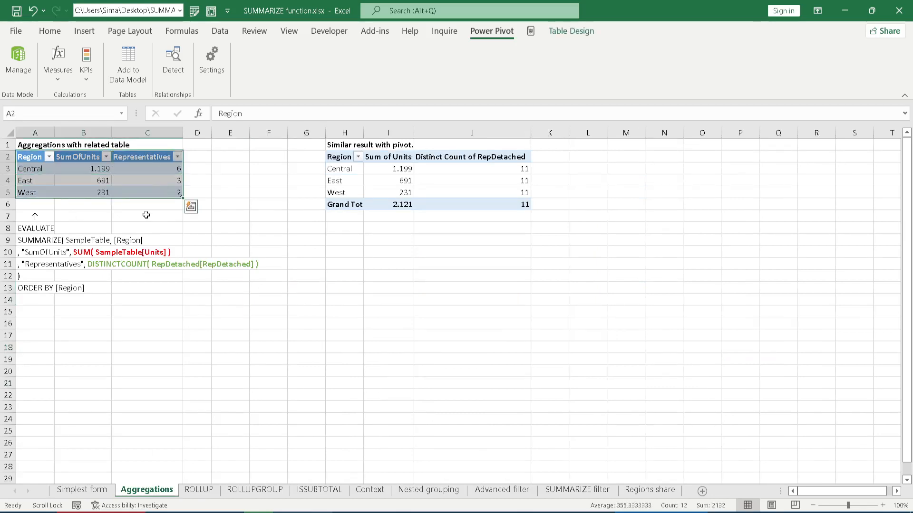
pyautogui.moveTo(40, 169); pyautogui.dragTo(36, 191)
pyautogui.moveTo(33, 241); pyautogui.dragTo(150, 241)
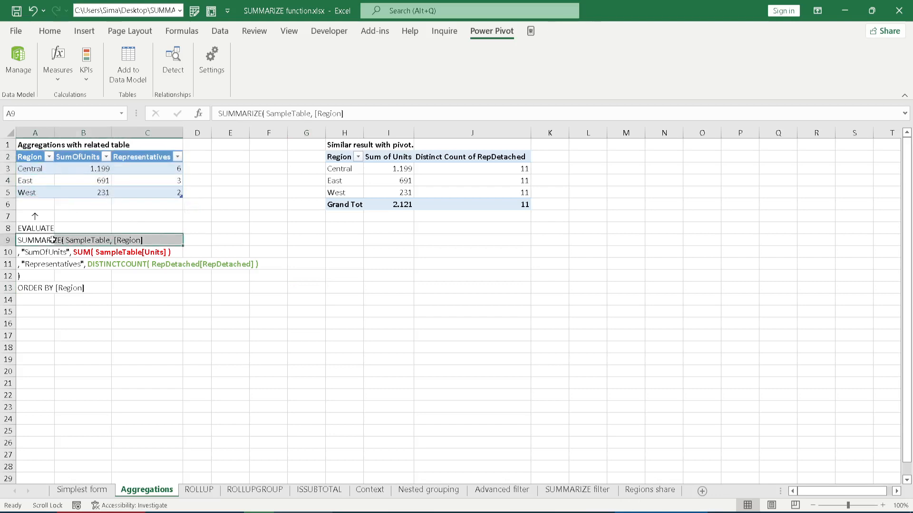
pyautogui.moveTo(90, 158); pyautogui.dragTo(89, 196)
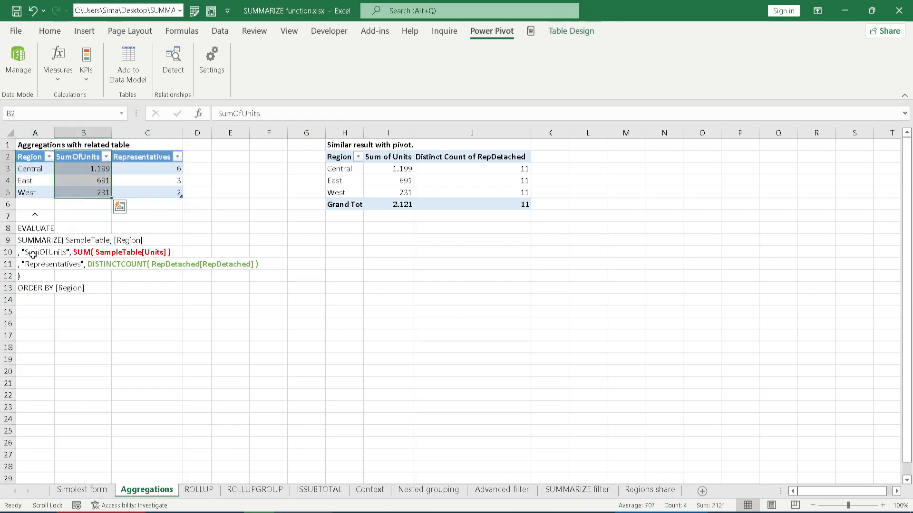
pyautogui.moveTo(33, 255); pyautogui.dragTo(200, 253)
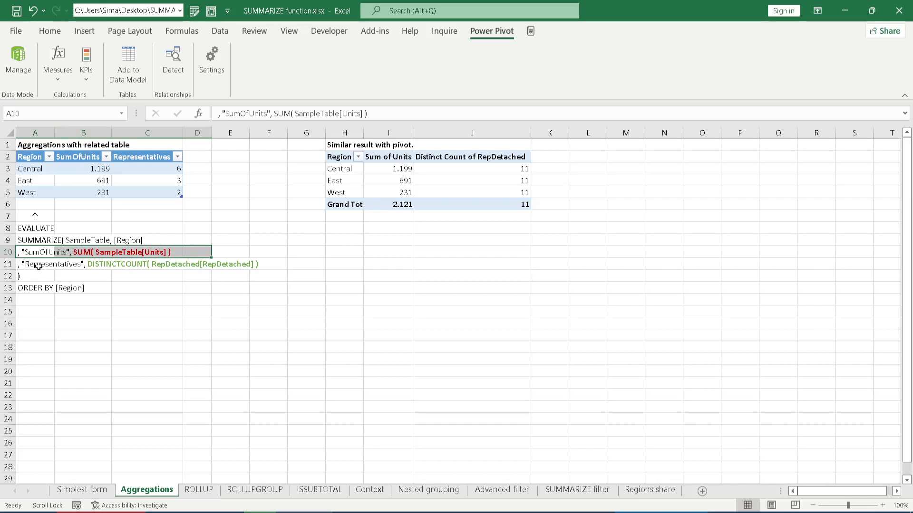
pyautogui.moveTo(38, 266); pyautogui.dragTo(245, 264)
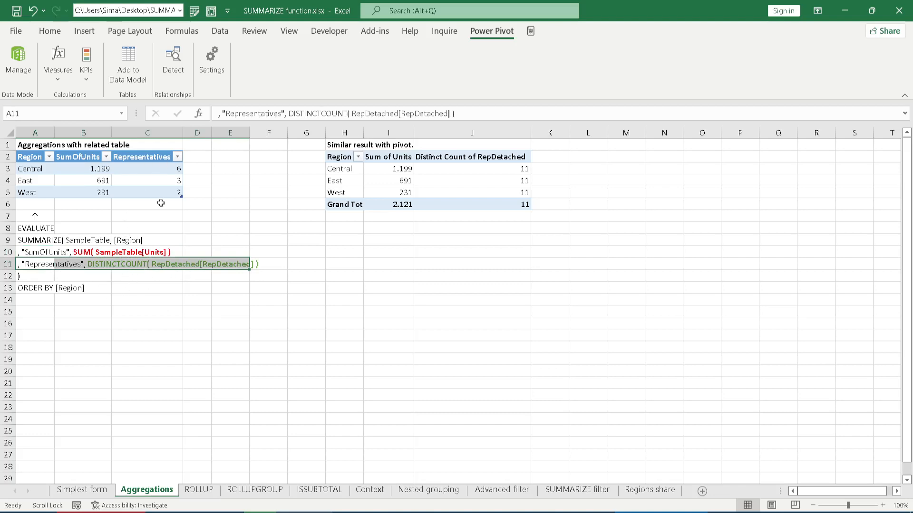
# - Examine the Representatives count for each region in the aggregations table
pyautogui.click(148, 219)
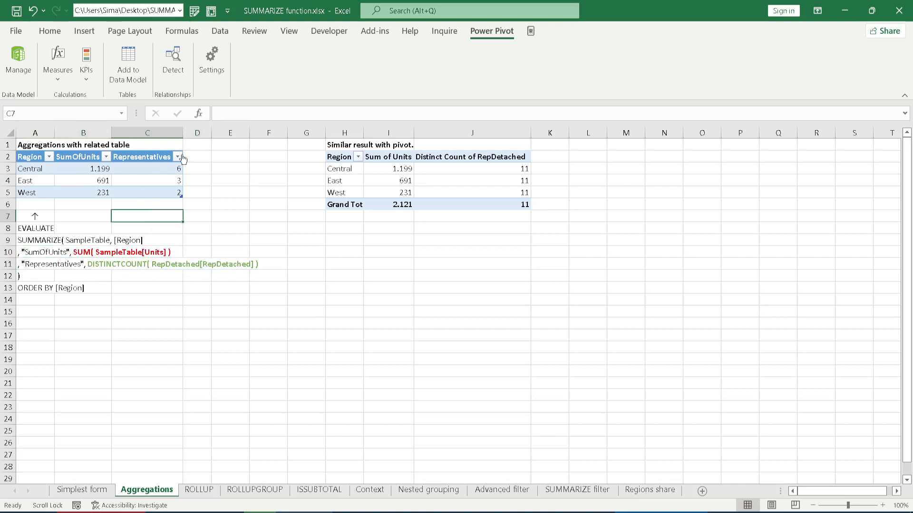
pyautogui.click(149, 168)
pyautogui.click(157, 180)
pyautogui.click(152, 193)
pyautogui.click(145, 169)
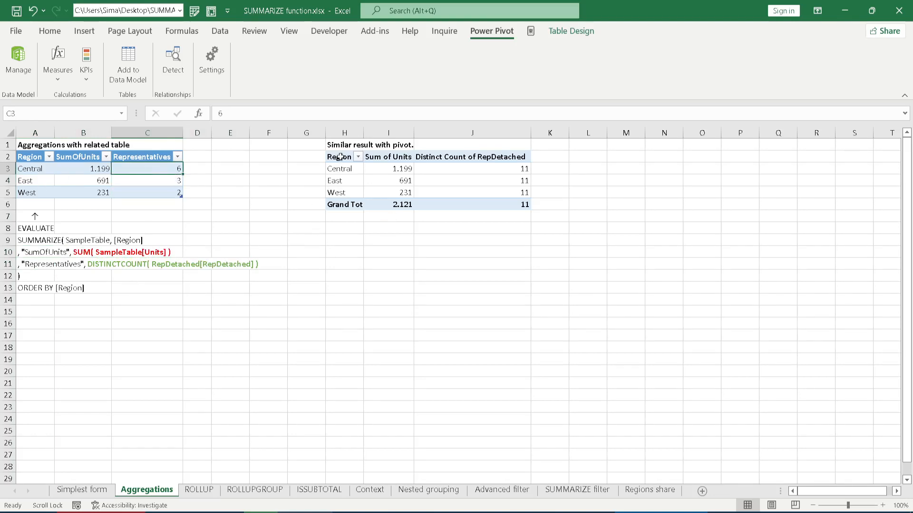
# - Examine the pivot's distinct count of RepDetached against the table relationship in the Power Pivot diagram, and return to the Aggregations sheet
pyautogui.moveTo(341, 158); pyautogui.dragTo(473, 203)
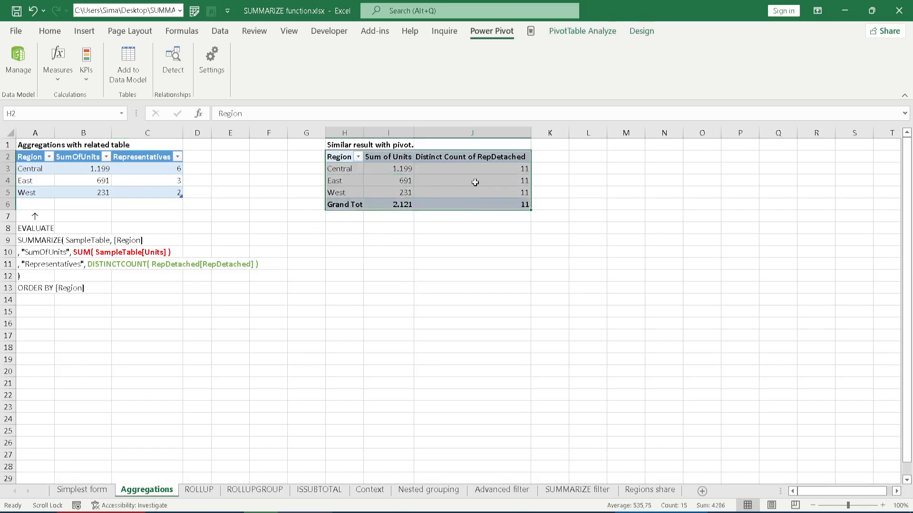
pyautogui.moveTo(482, 170); pyautogui.dragTo(484, 197)
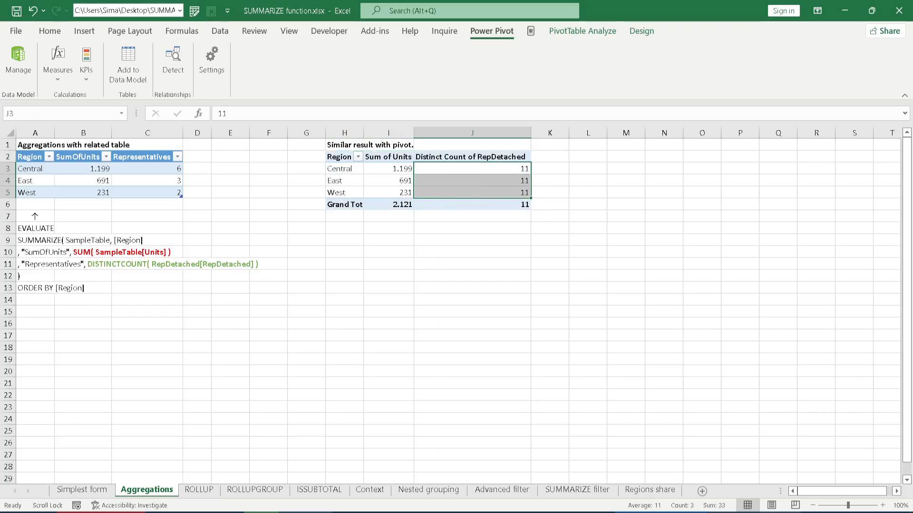
pyautogui.click(756, 512)
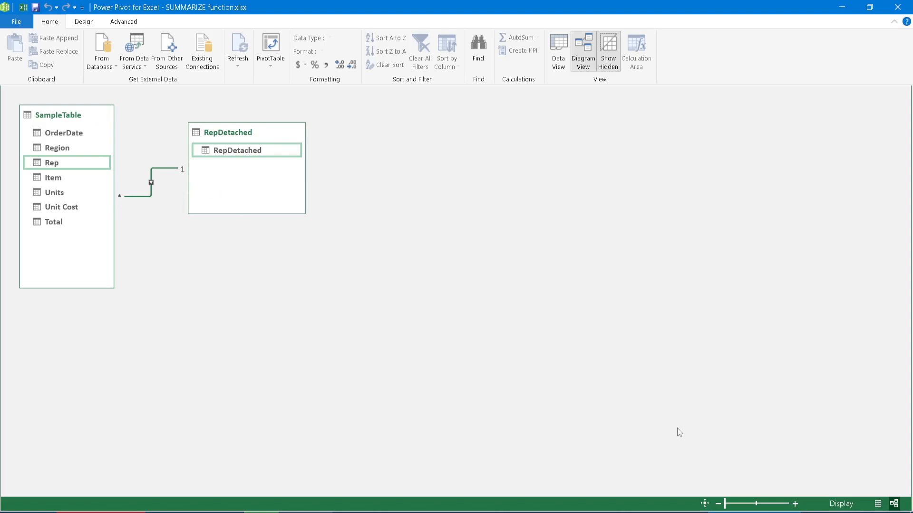
pyautogui.click(661, 512)
pyautogui.click(206, 208)
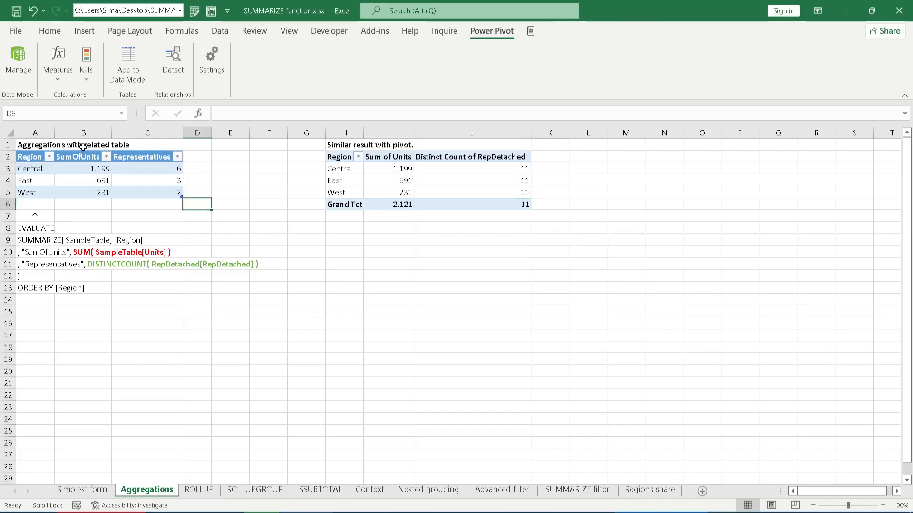
# - Open the ROLLUP sheet and compare the table's detail rows, region subtotals and grand total row with the Rollup query
pyautogui.click(200, 490)
pyautogui.click(251, 328)
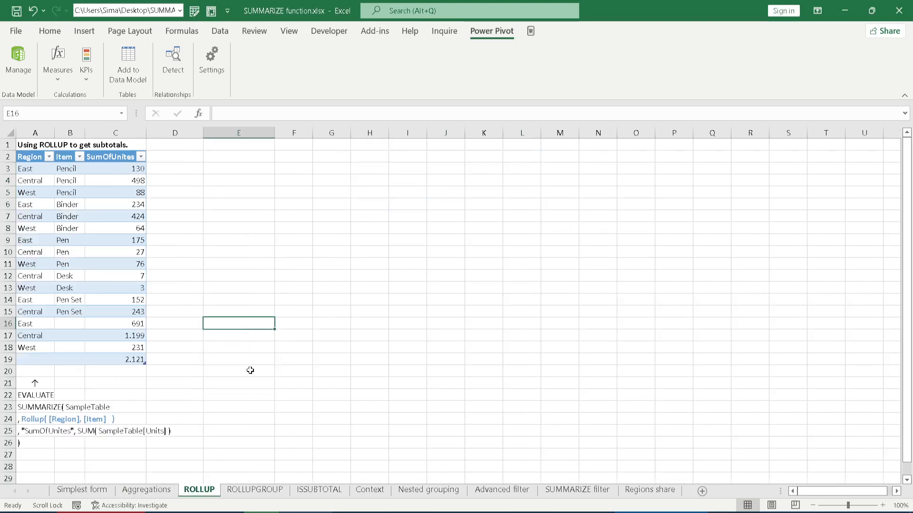
pyautogui.moveTo(29, 169); pyautogui.dragTo(119, 311)
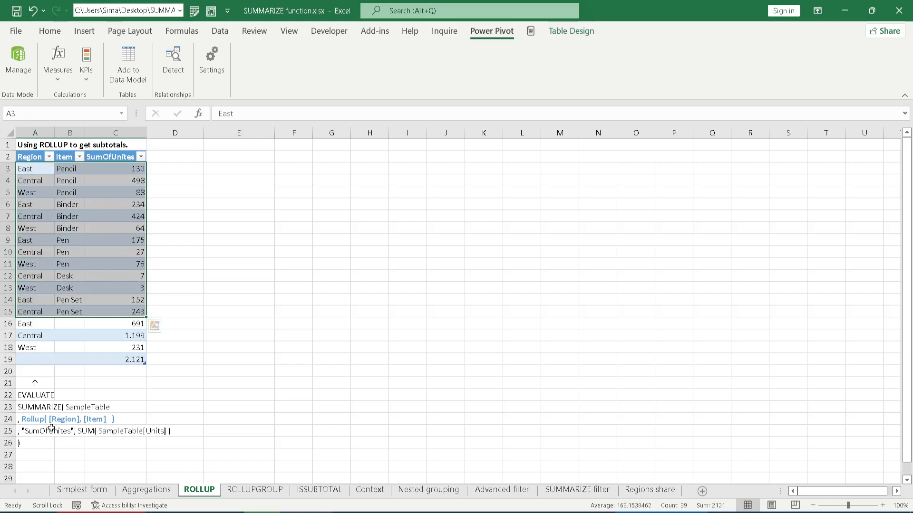
pyautogui.moveTo(32, 325); pyautogui.dragTo(131, 356)
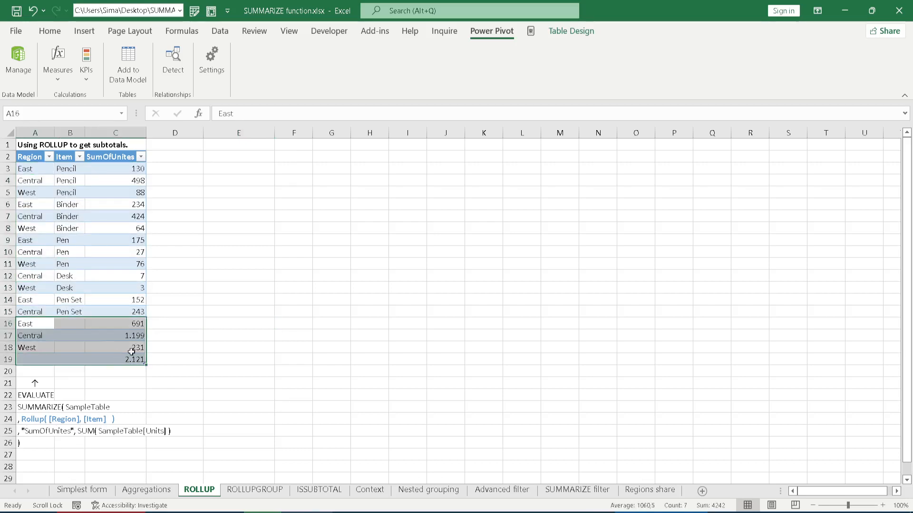
pyautogui.click(4, 360)
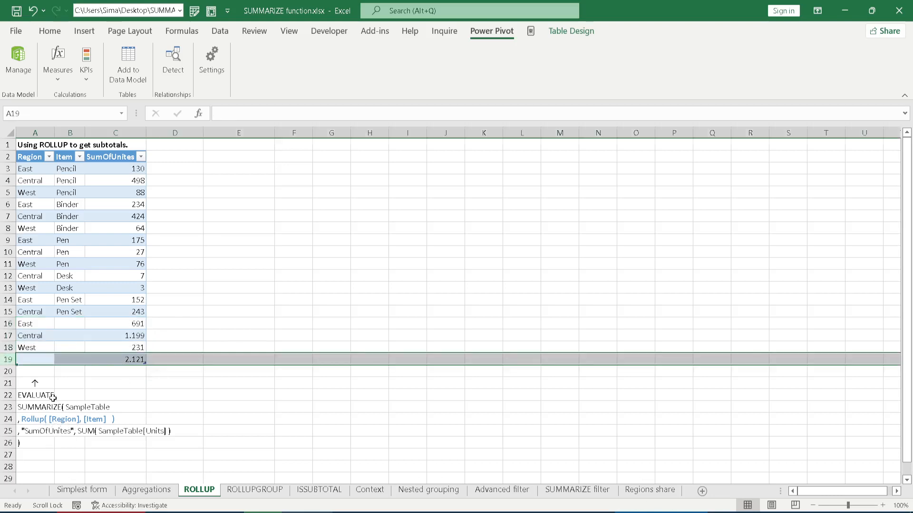
pyautogui.moveTo(8, 348); pyautogui.dragTo(8, 324)
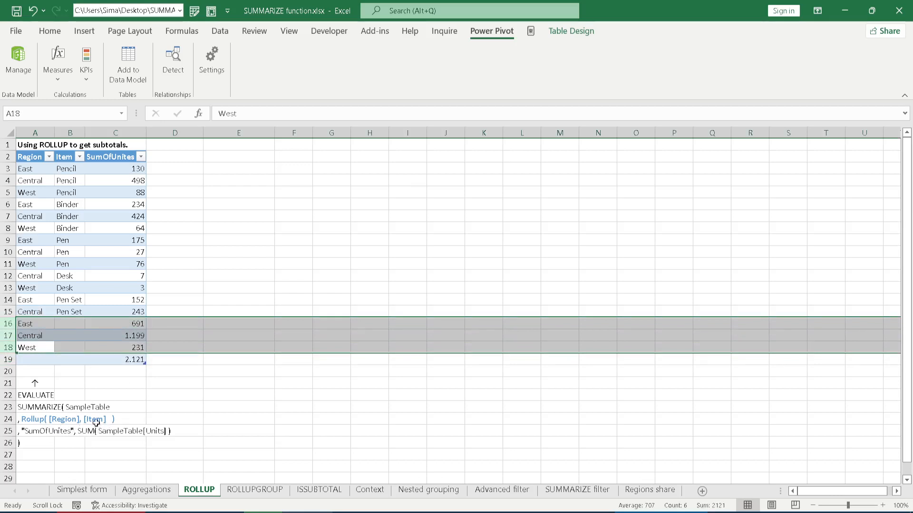
pyautogui.click(209, 371)
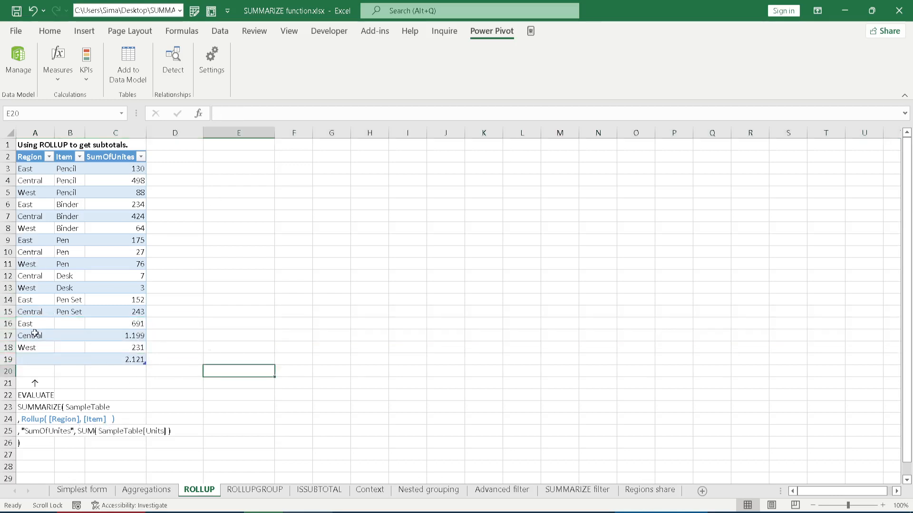
# - Open the ROLLUPGROUP sheet and examine the detail rows, Region and Rep subtotals, region subtotals and grand total in the table without ROLLUPGROUP
pyautogui.click(264, 494)
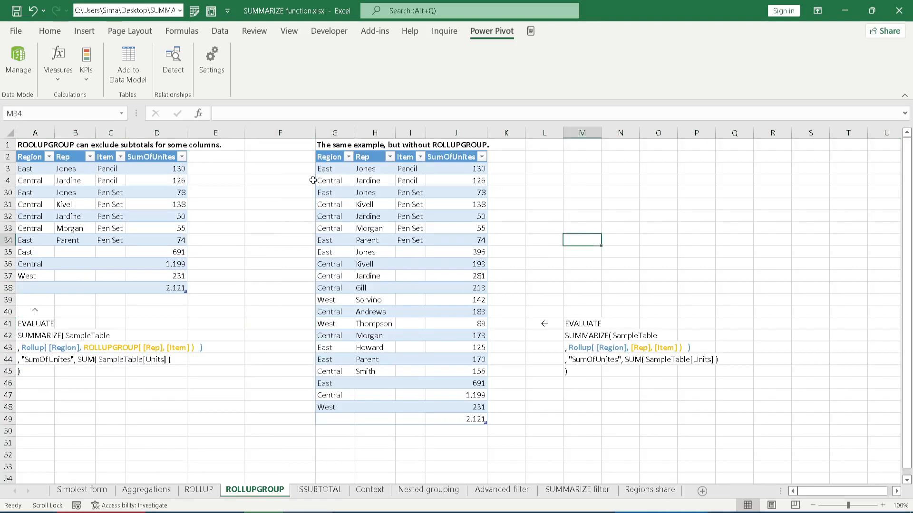
pyautogui.moveTo(326, 154); pyautogui.dragTo(475, 419)
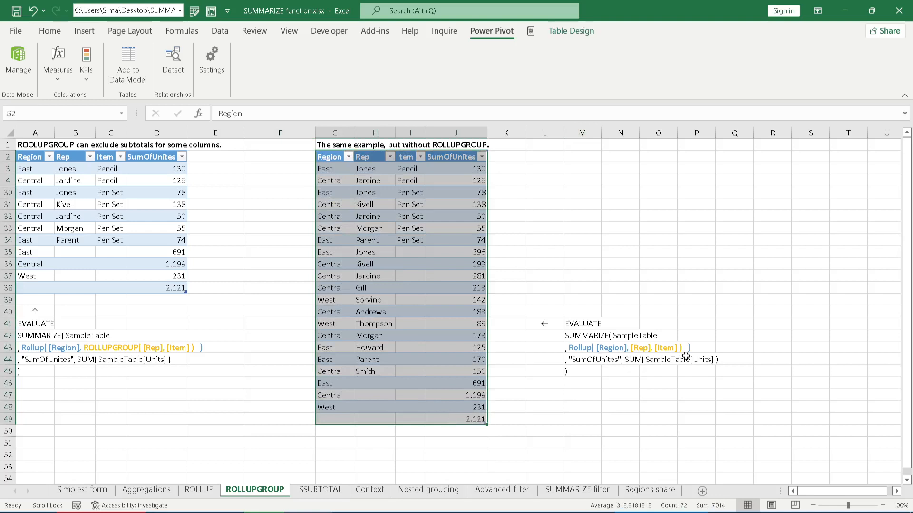
pyautogui.moveTo(298, 418); pyautogui.dragTo(508, 419)
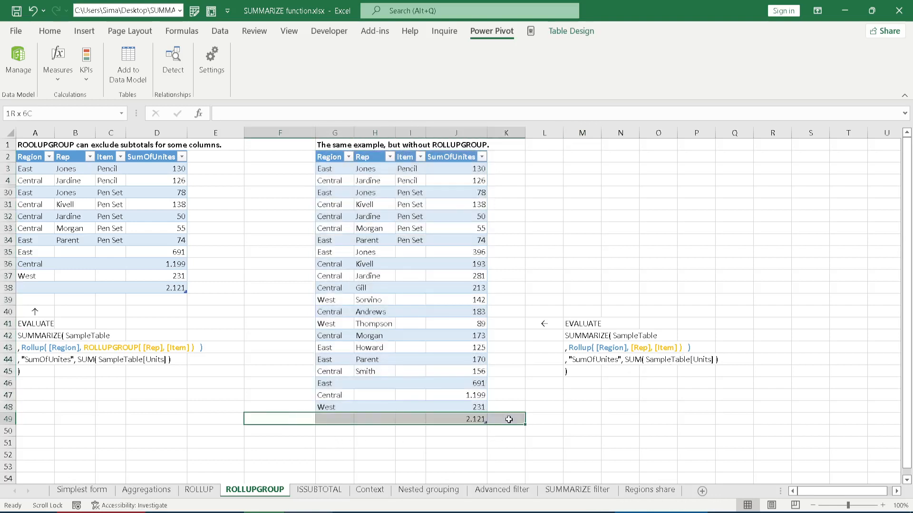
pyautogui.moveTo(274, 384); pyautogui.dragTo(516, 407)
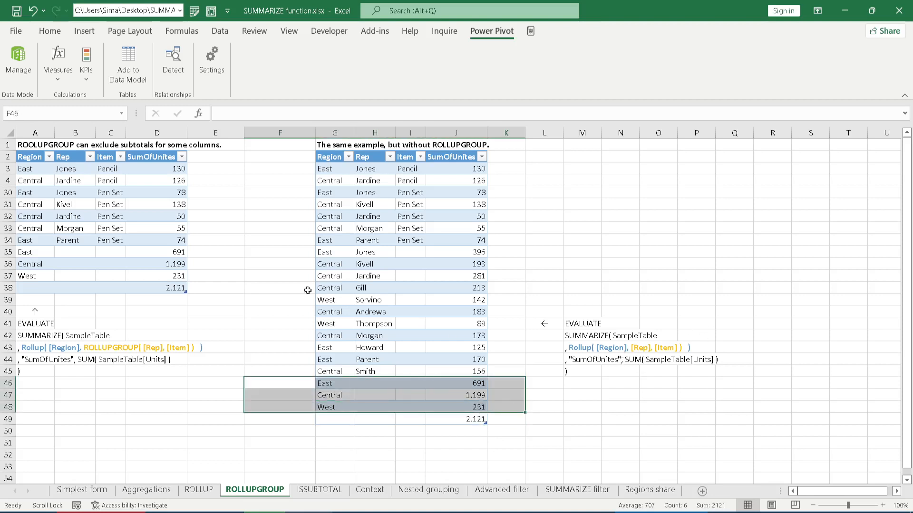
pyautogui.moveTo(288, 255); pyautogui.dragTo(508, 374)
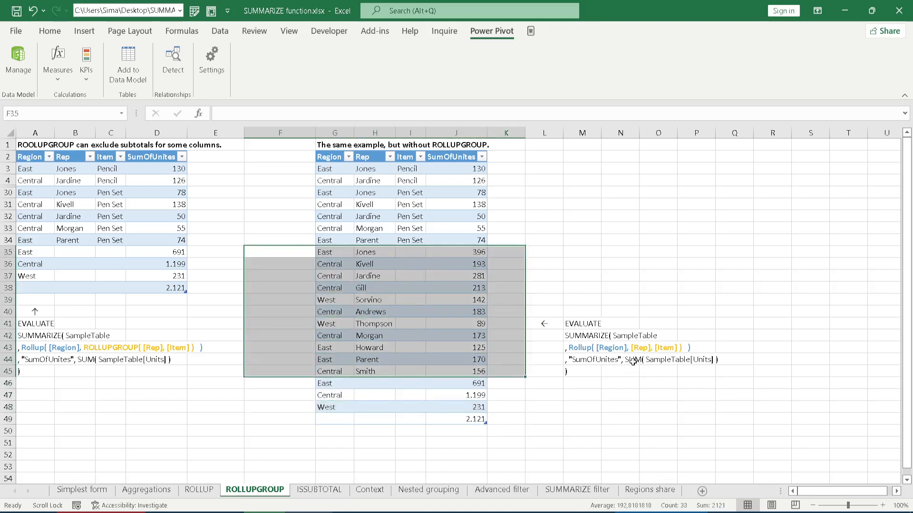
pyautogui.moveTo(296, 171); pyautogui.dragTo(506, 241)
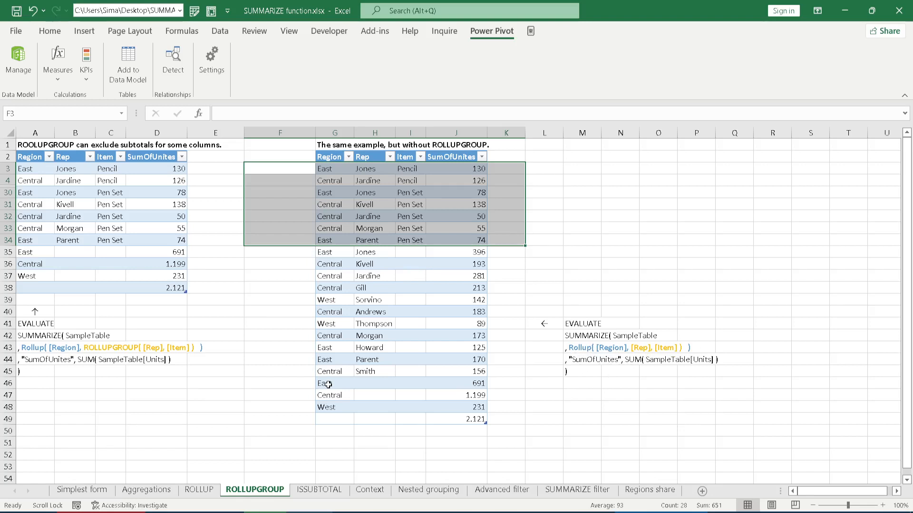
pyautogui.moveTo(328, 384); pyautogui.dragTo(468, 410)
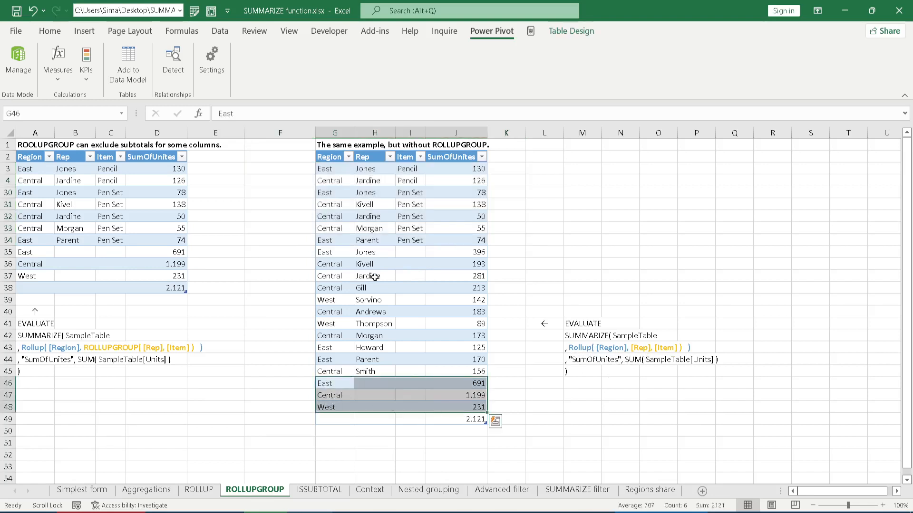
pyautogui.moveTo(322, 252); pyautogui.dragTo(466, 370)
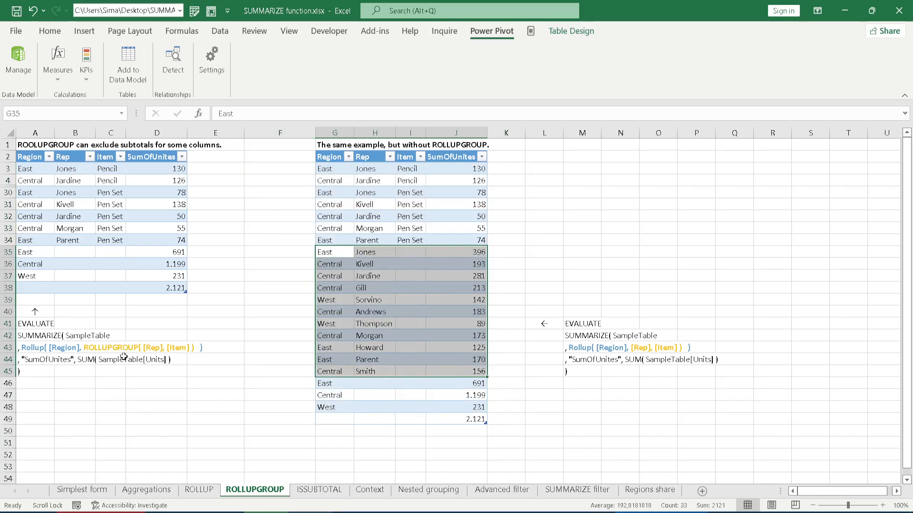
# - Compare the ROLLUPGROUP( [Rep], [Item] ) query line and its region subtotal rows with the whole table made without ROLLUPGROUP
pyautogui.click(49, 348)
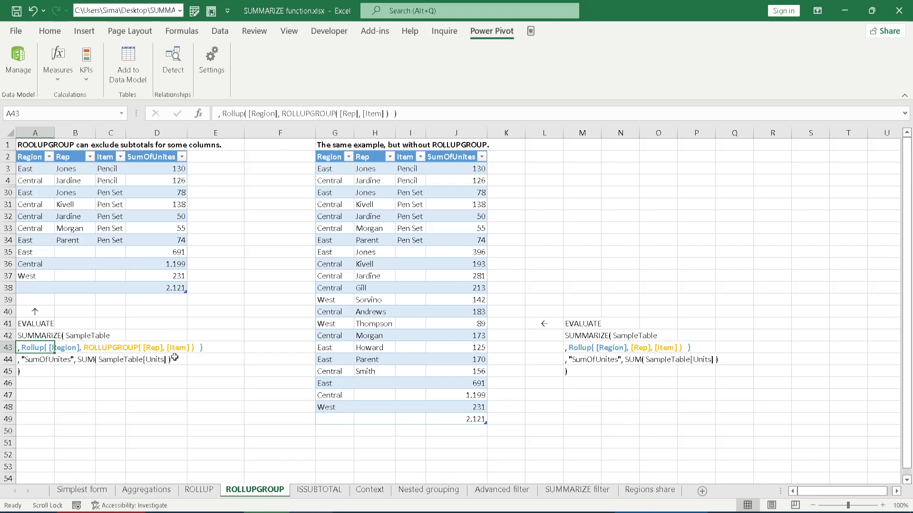
pyautogui.moveTo(36, 252); pyautogui.dragTo(157, 276)
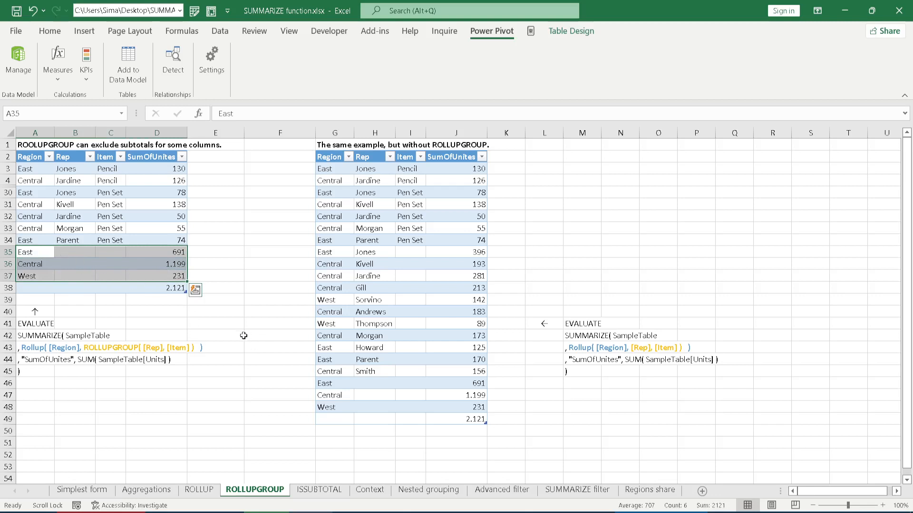
pyautogui.click(243, 335)
pyautogui.moveTo(330, 157); pyautogui.dragTo(473, 415)
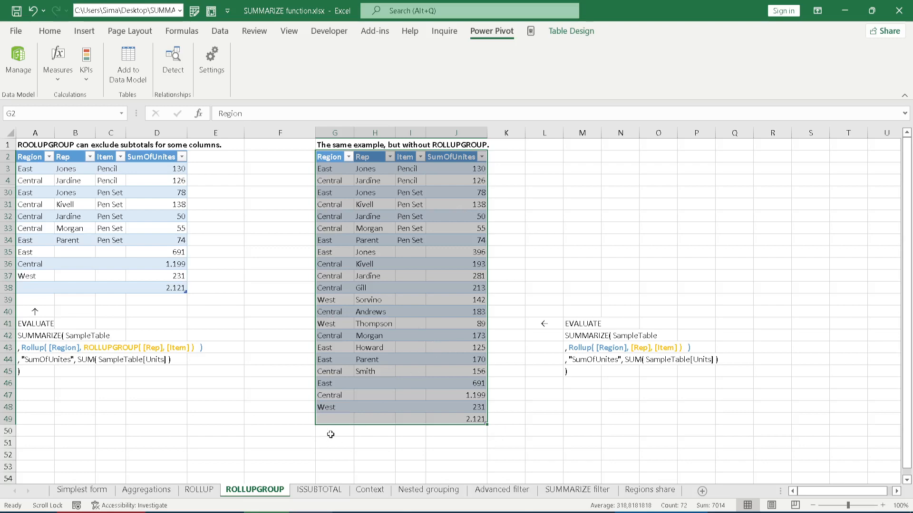
# - Open the ISSUBTOTAL sheet and examine the sorted table's West units, West subtotal and three subtotal flag columns
pyautogui.click(321, 494)
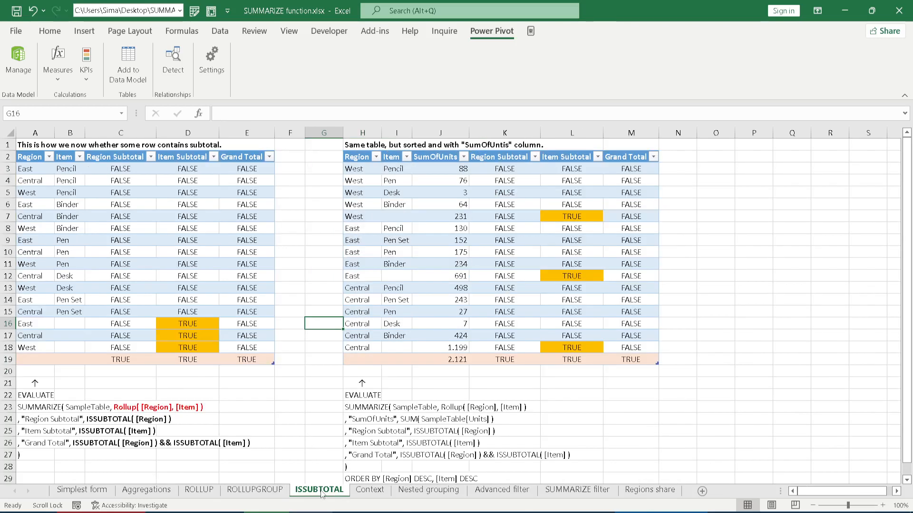
pyautogui.click(284, 397)
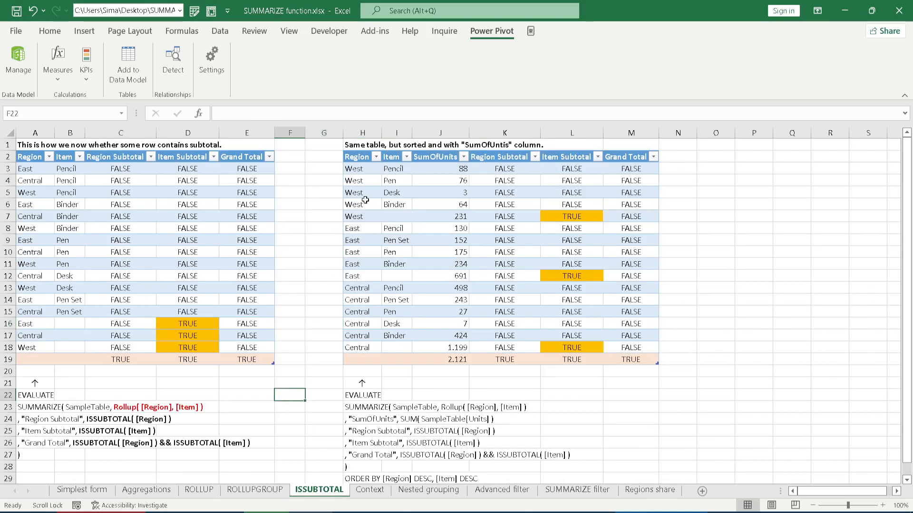
pyautogui.moveTo(368, 170); pyautogui.dragTo(630, 360)
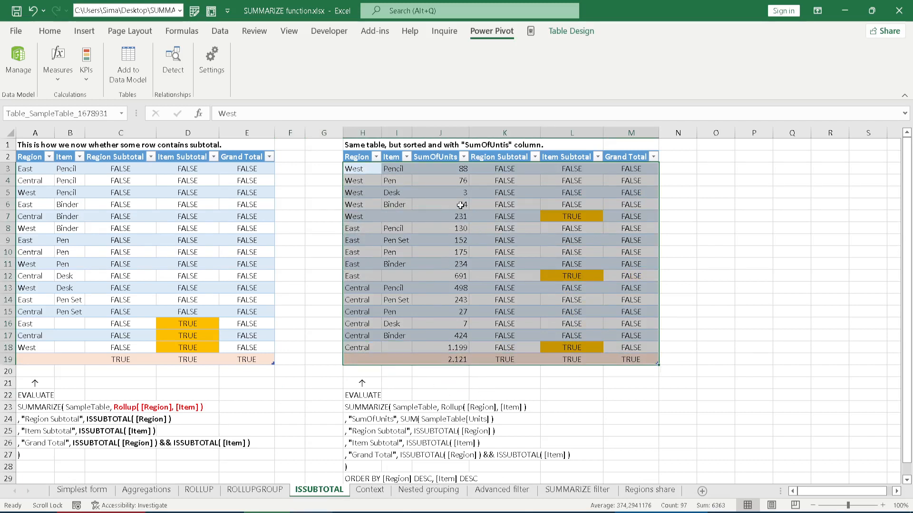
pyautogui.click(447, 215)
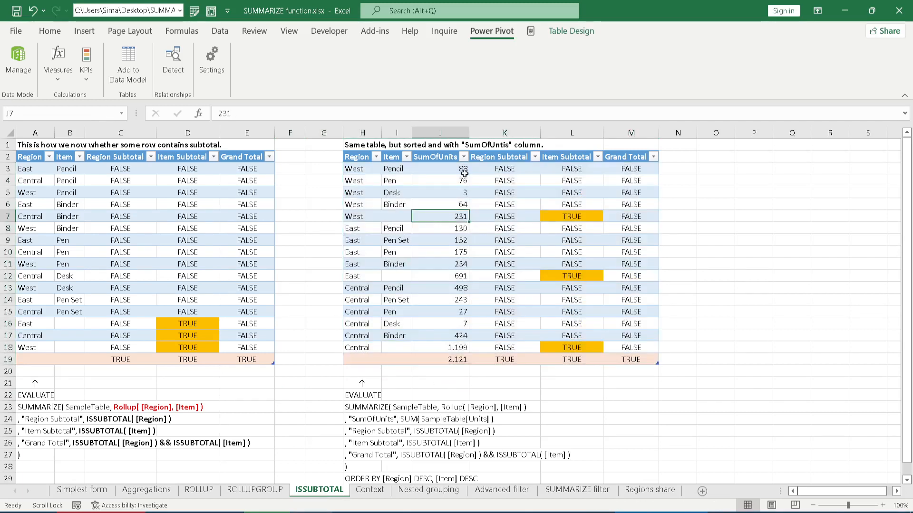
pyautogui.moveTo(460, 168); pyautogui.dragTo(460, 205)
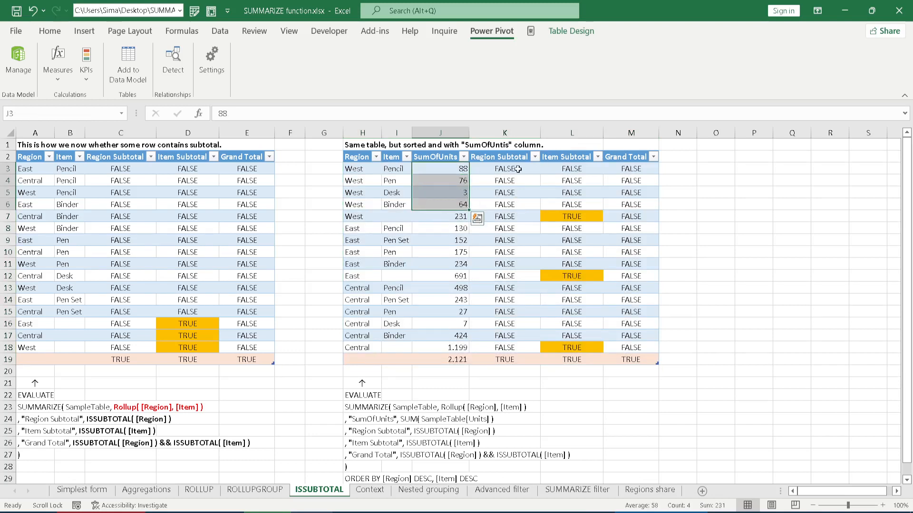
pyautogui.moveTo(517, 169); pyautogui.dragTo(621, 360)
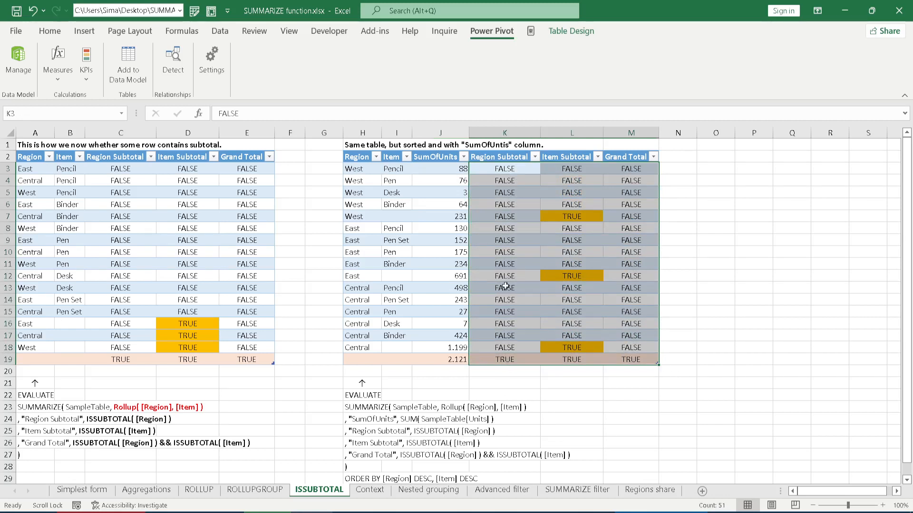
# - Match the West subtotal row's Item Subtotal flag to the ISSUBTOTAL( [Item] ) query line and to the West item units
pyautogui.moveTo(323, 217); pyautogui.dragTo(687, 217)
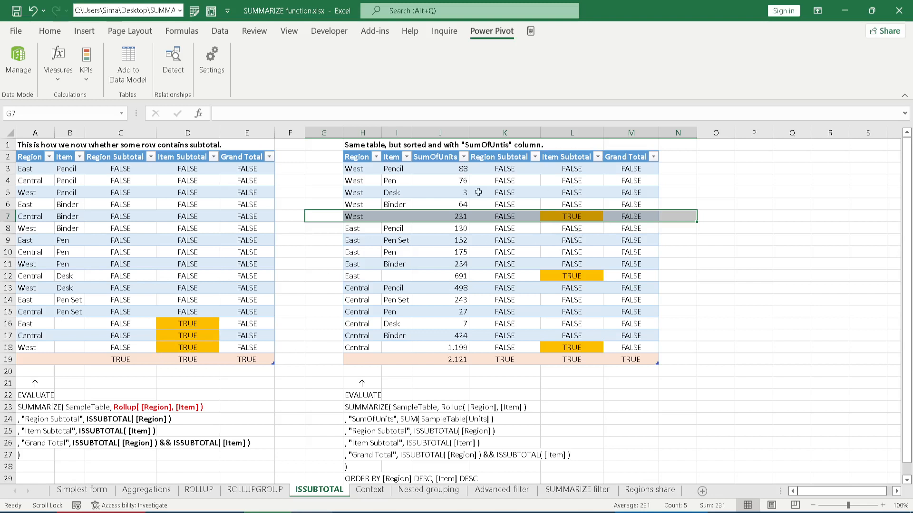
pyautogui.click(460, 219)
pyautogui.click(561, 219)
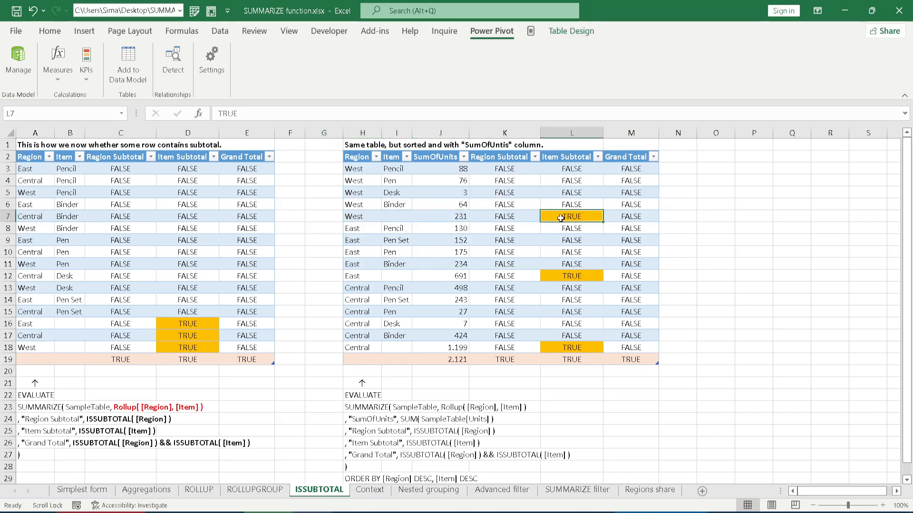
pyautogui.moveTo(363, 443); pyautogui.dragTo(551, 441)
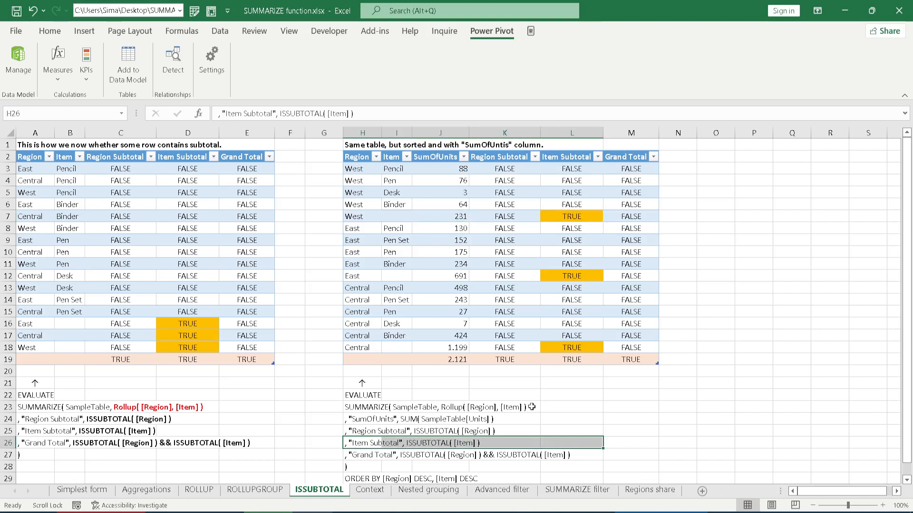
pyautogui.moveTo(454, 168); pyautogui.dragTo(454, 205)
pyautogui.click(448, 218)
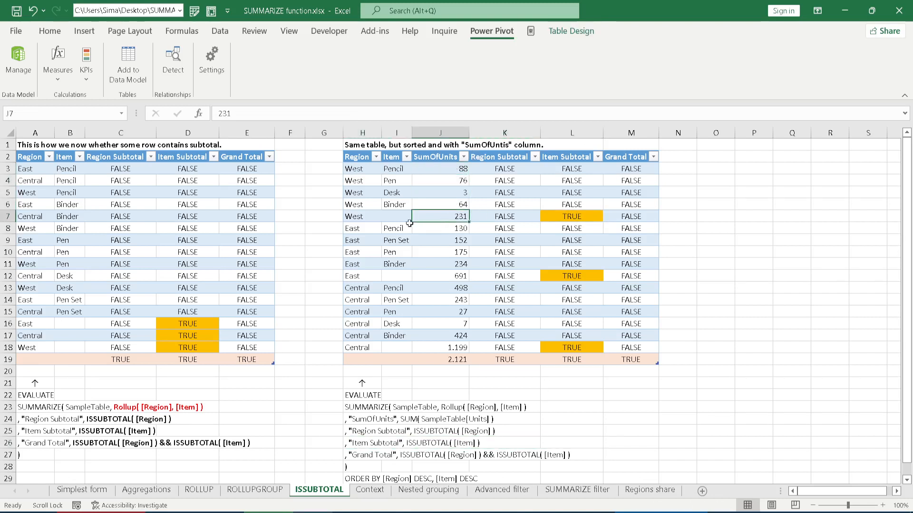
pyautogui.click(596, 217)
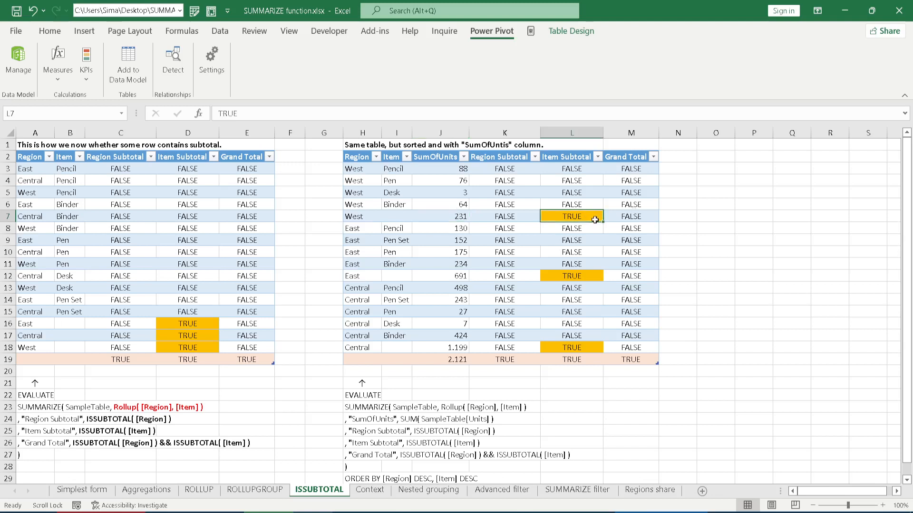
# - Examine the sorted table's grand total row, matching its Region, Item and Grand Total flags to the query's "Grand Total" line
pyautogui.moveTo(366, 359); pyautogui.dragTo(616, 359)
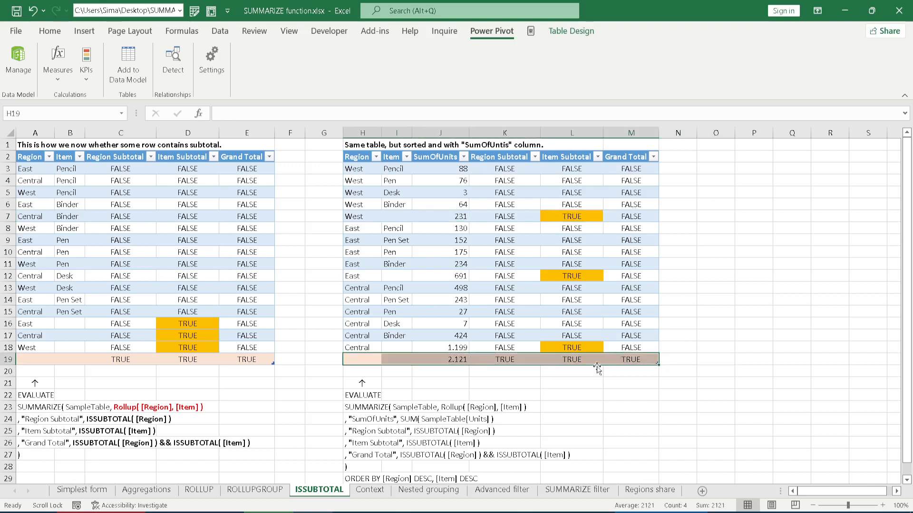
pyautogui.click(503, 360)
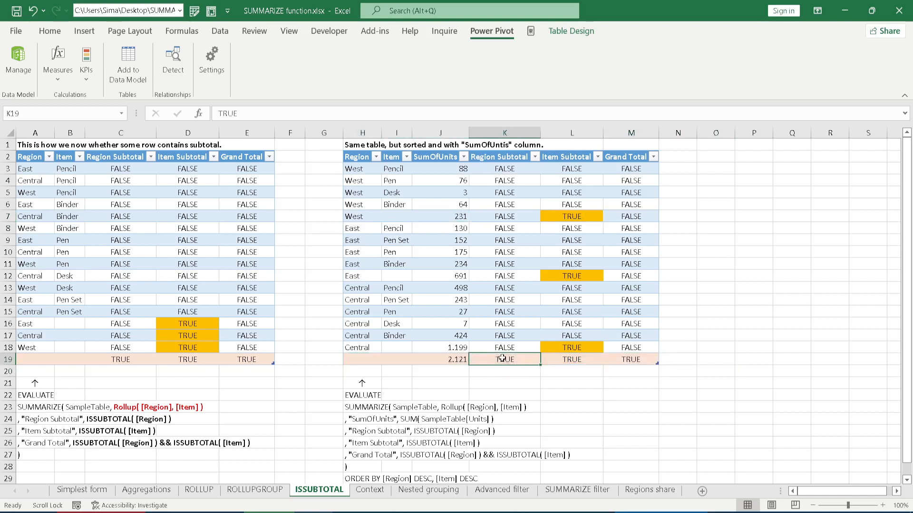
pyautogui.click(573, 361)
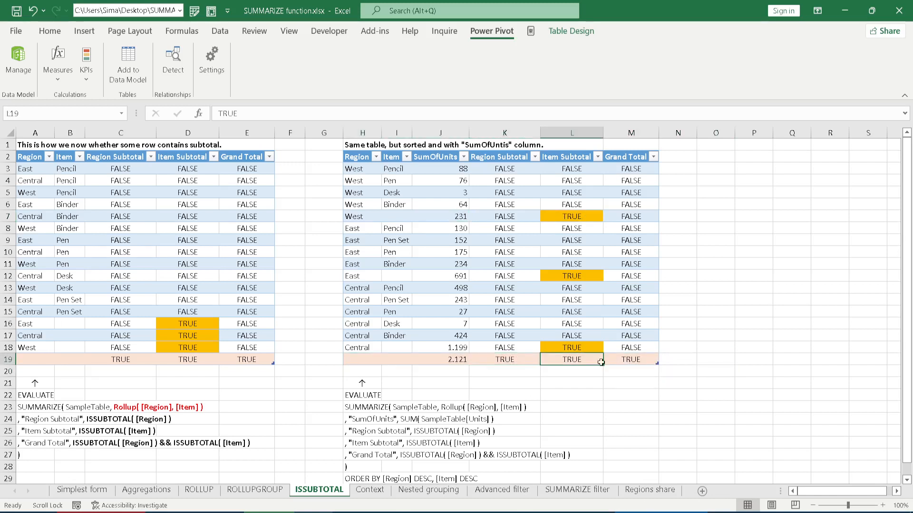
pyautogui.click(516, 363)
pyautogui.click(567, 359)
pyautogui.click(507, 358)
pyautogui.click(572, 359)
pyautogui.moveTo(518, 357); pyautogui.dragTo(561, 355)
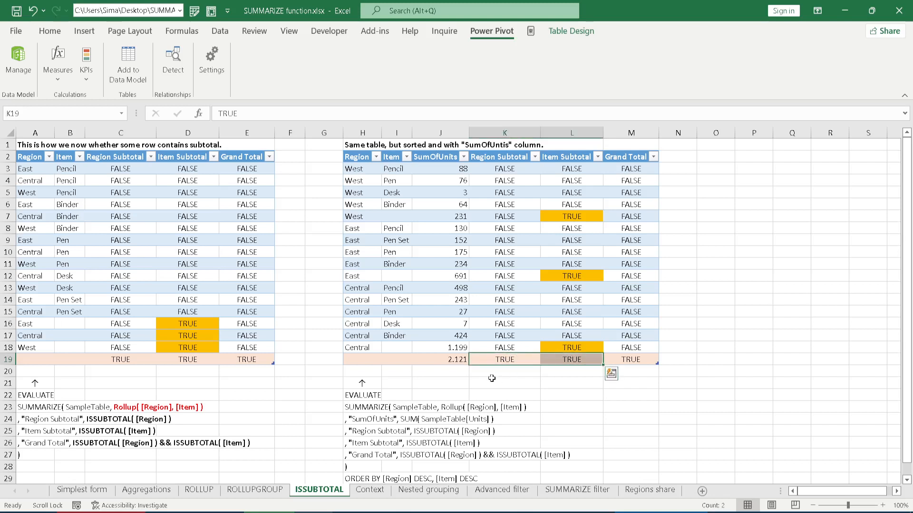
pyautogui.click(354, 455)
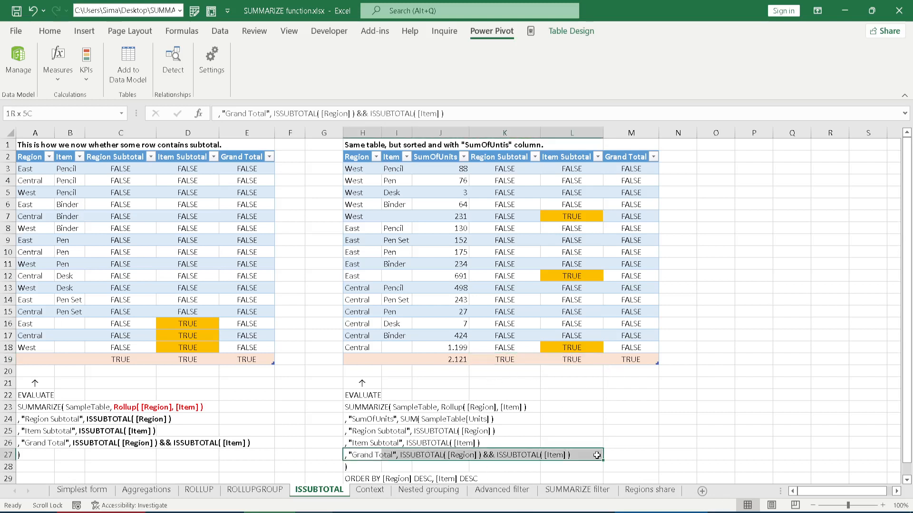
pyautogui.click(633, 360)
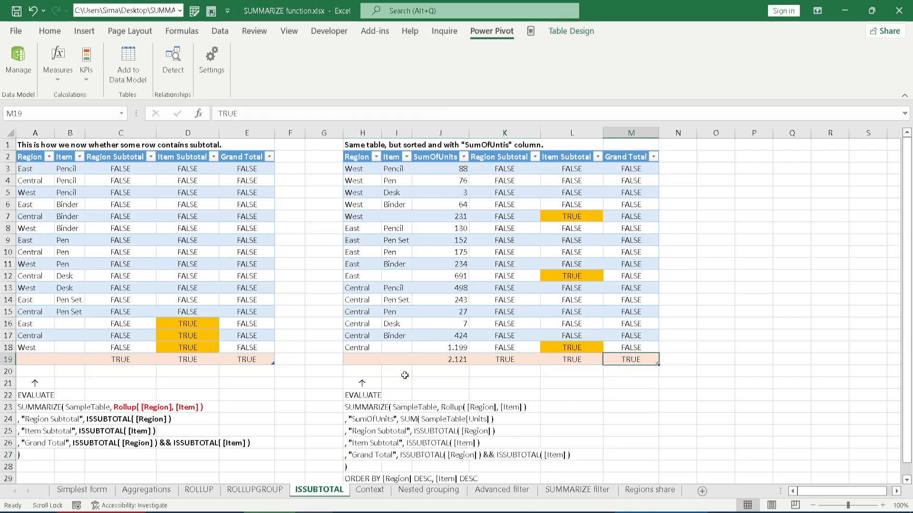
pyautogui.moveTo(329, 360); pyautogui.dragTo(679, 359)
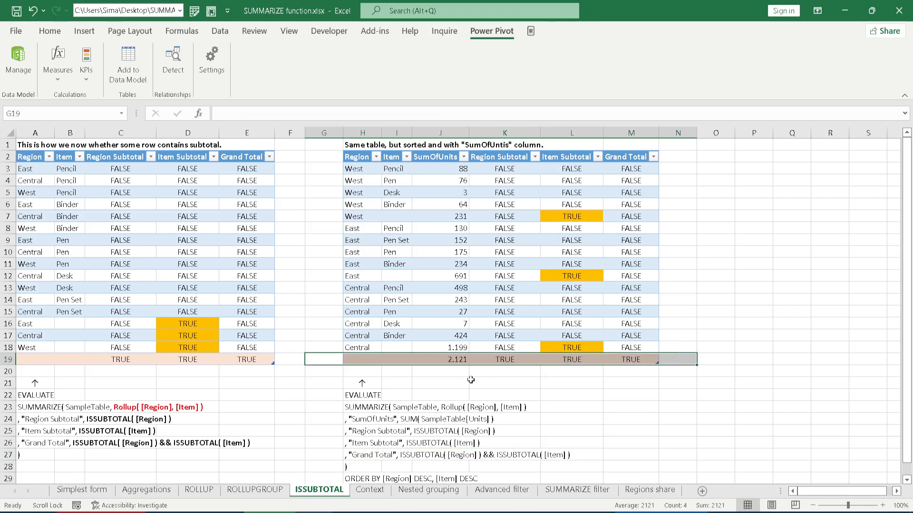
# - Examine the unsorted table on the ISSUBTOTAL sheet, focusing on its region subtotal rows, Item Subtotal flags and grand total row
pyautogui.click(287, 391)
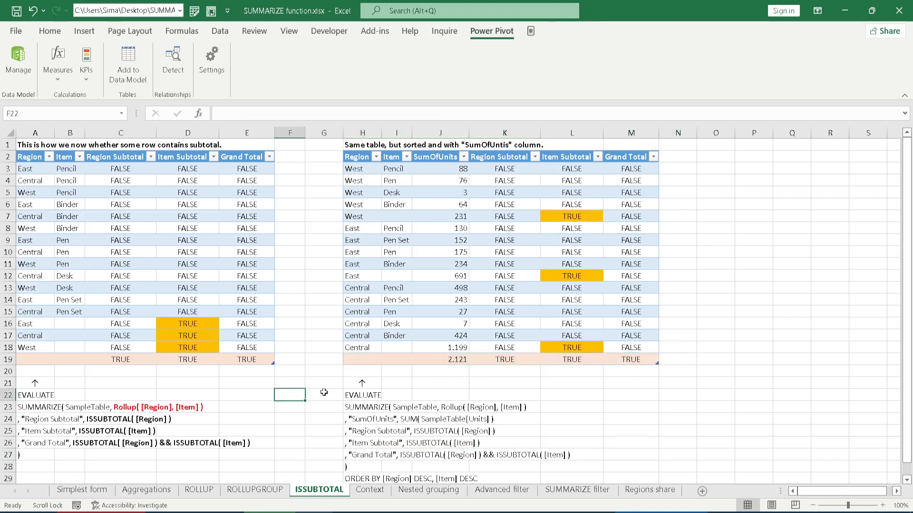
pyautogui.moveTo(260, 360); pyautogui.dragTo(29, 157)
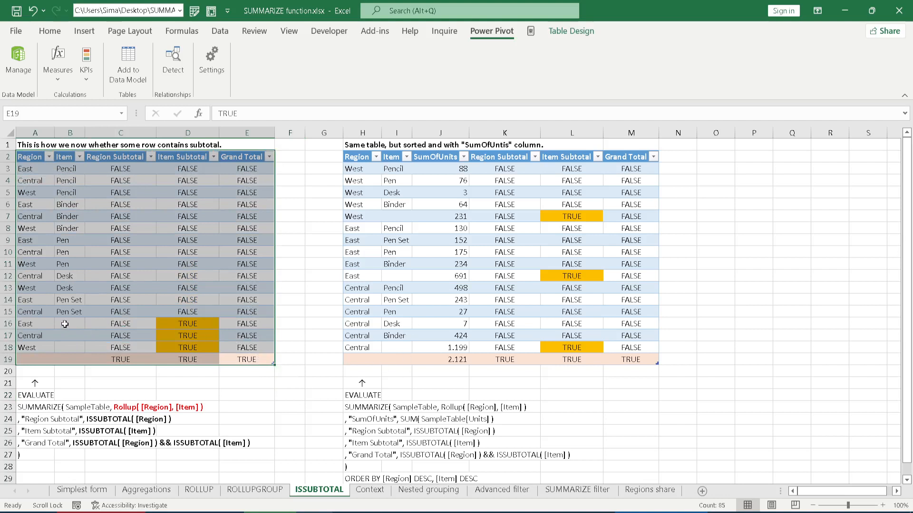
pyautogui.moveTo(31, 324); pyautogui.dragTo(247, 364)
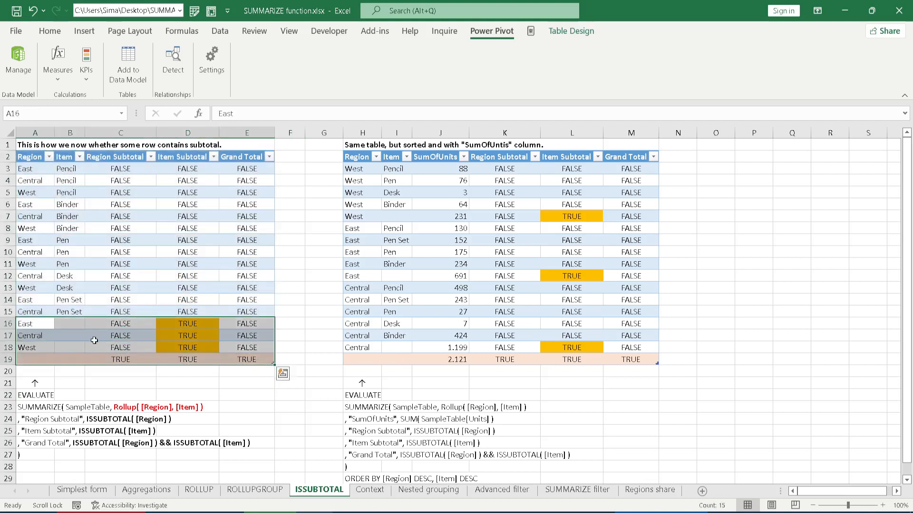
pyautogui.moveTo(186, 328); pyautogui.dragTo(188, 348)
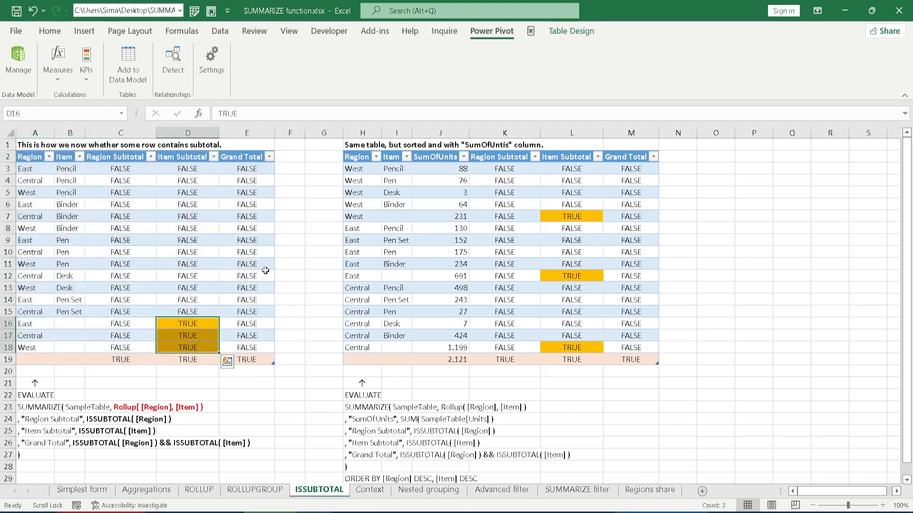
pyautogui.moveTo(34, 326); pyautogui.dragTo(269, 361)
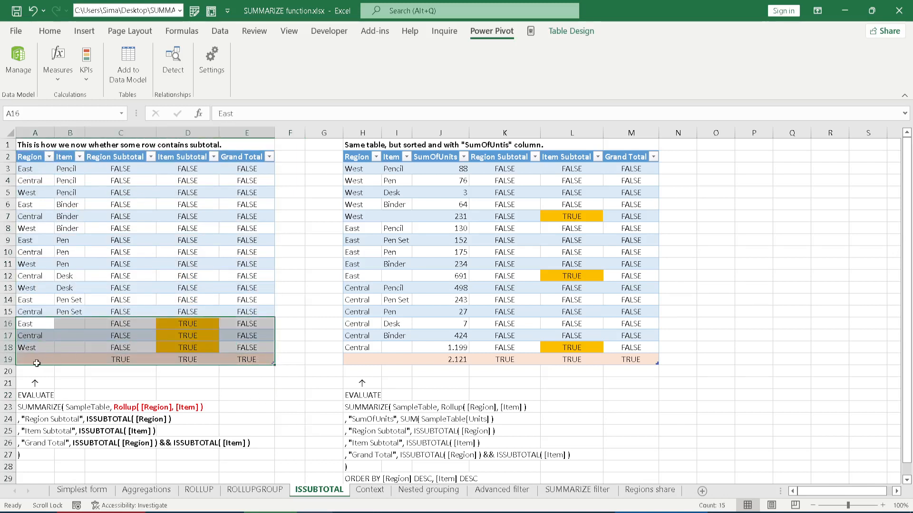
pyautogui.moveTo(33, 360); pyautogui.dragTo(265, 362)
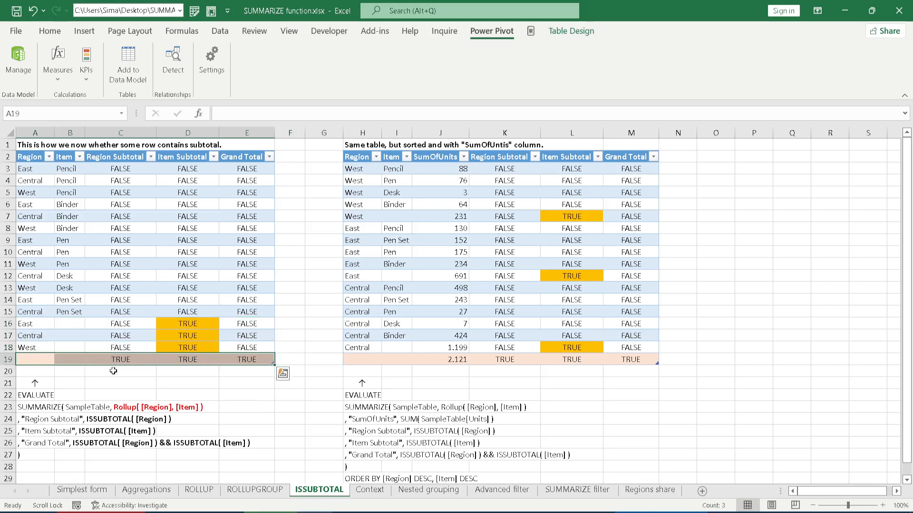
pyautogui.click(288, 405)
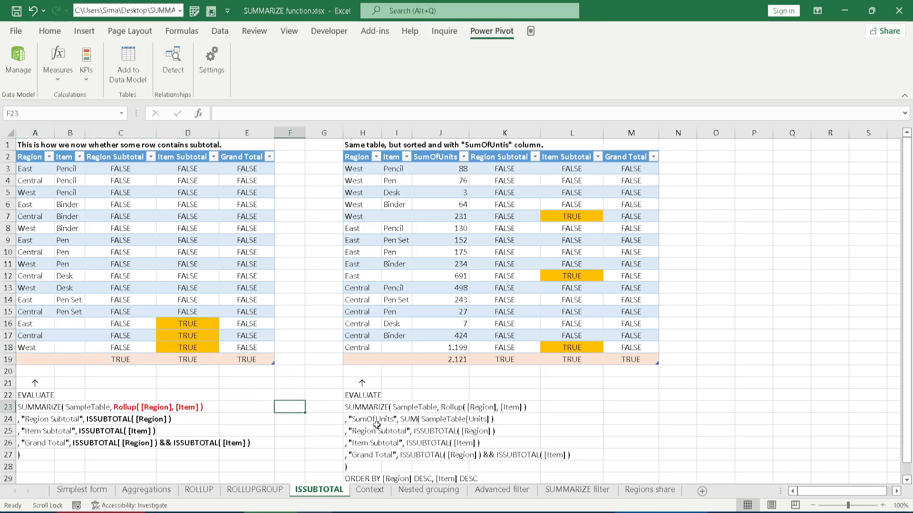
# - Open the Context sheet and match the Region+Item row-context column and the SumOfUnits filter-context column to their query lines
pyautogui.click(371, 490)
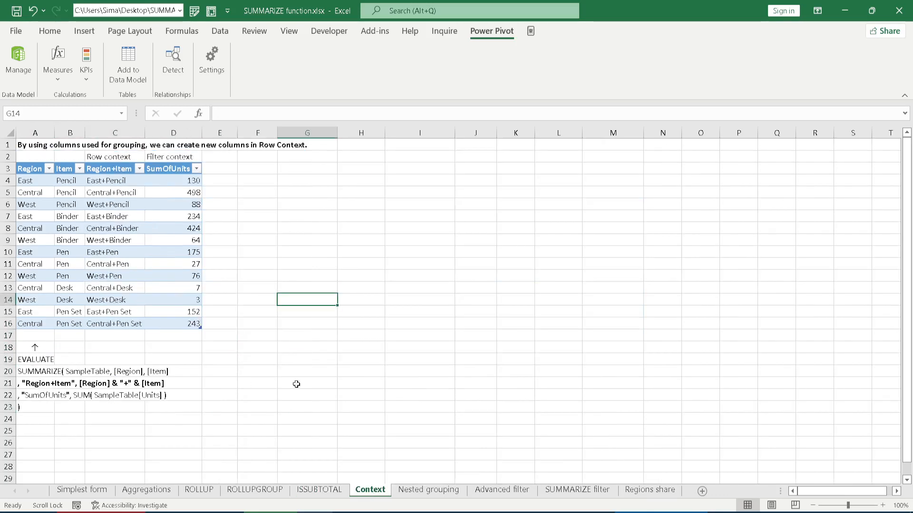
pyautogui.click(317, 287)
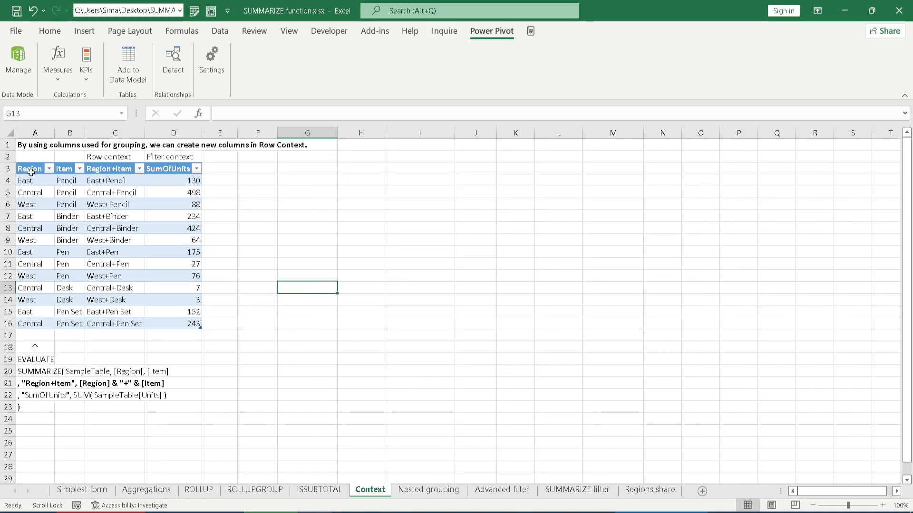
pyautogui.moveTo(29, 171); pyautogui.dragTo(67, 329)
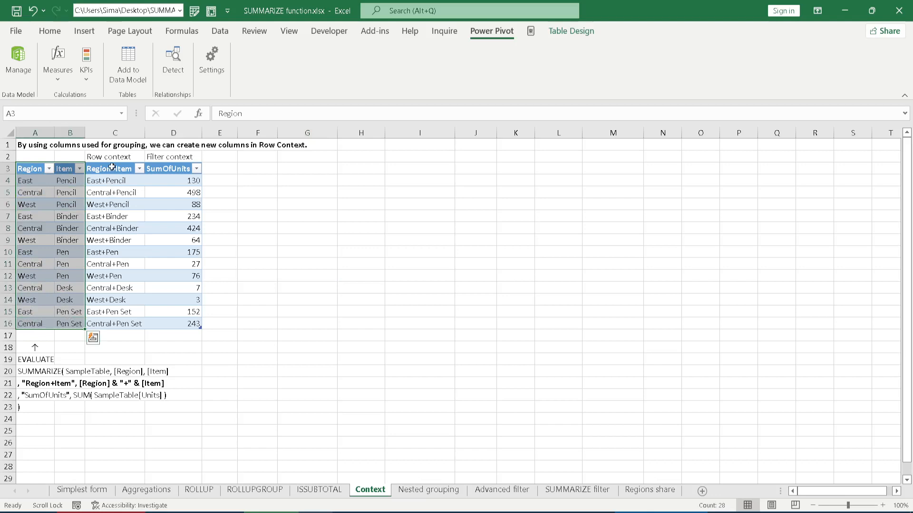
pyautogui.moveTo(112, 167); pyautogui.dragTo(105, 323)
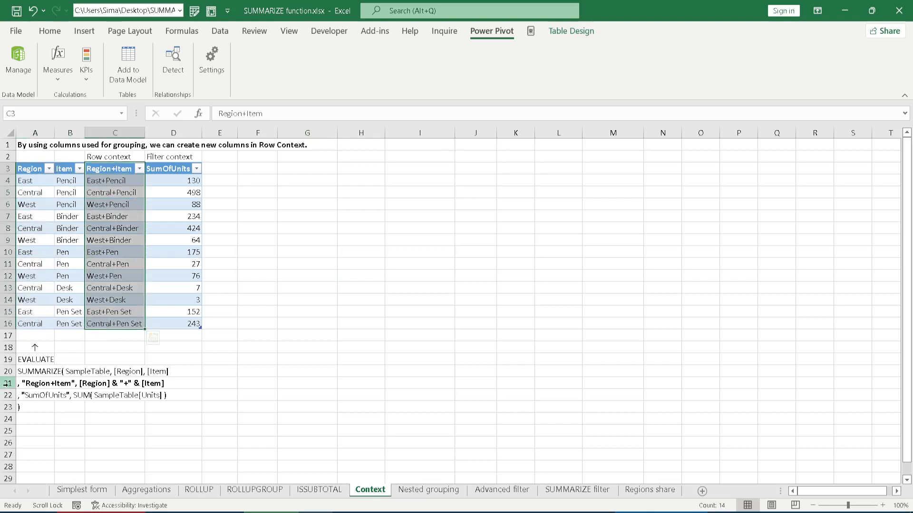
pyautogui.click(8, 383)
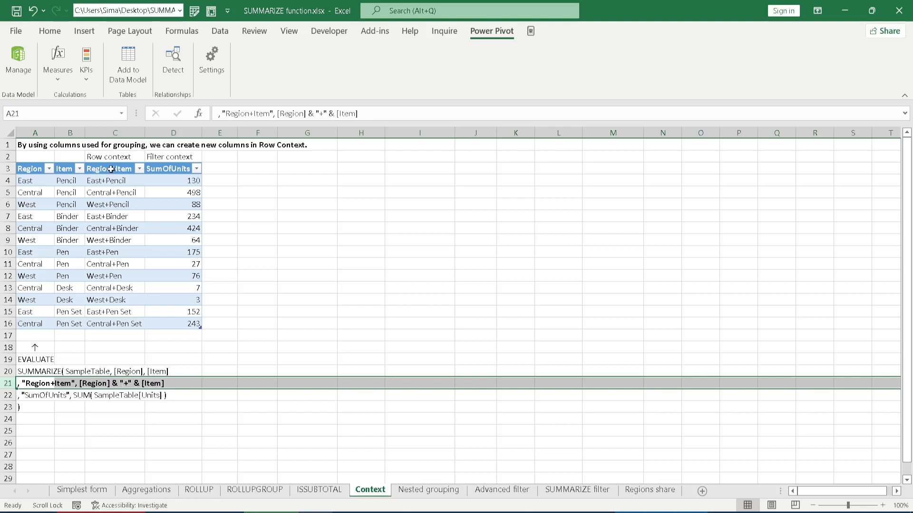
pyautogui.moveTo(110, 173); pyautogui.dragTo(114, 323)
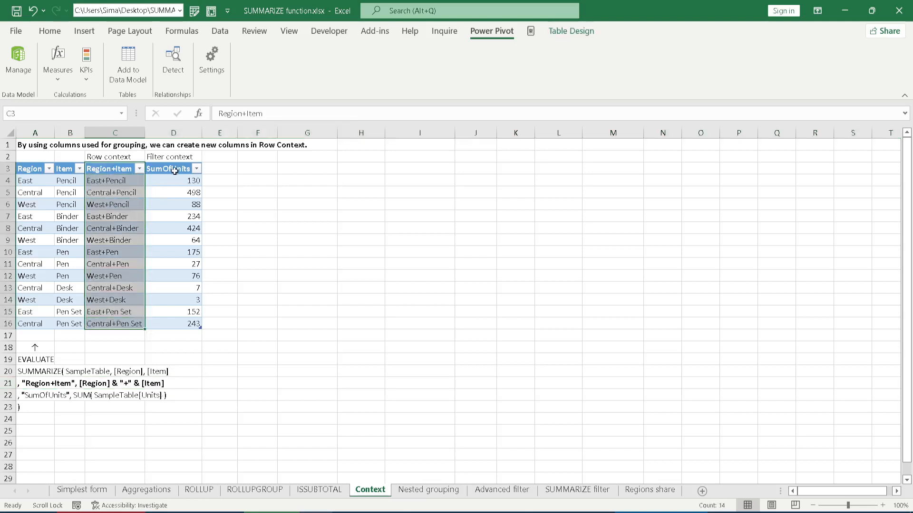
pyautogui.moveTo(173, 170); pyautogui.dragTo(171, 324)
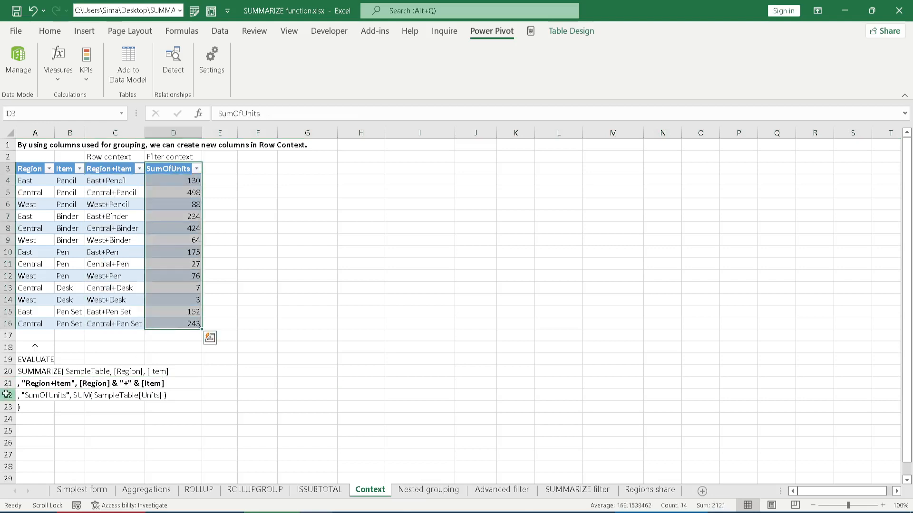
pyautogui.click(8, 395)
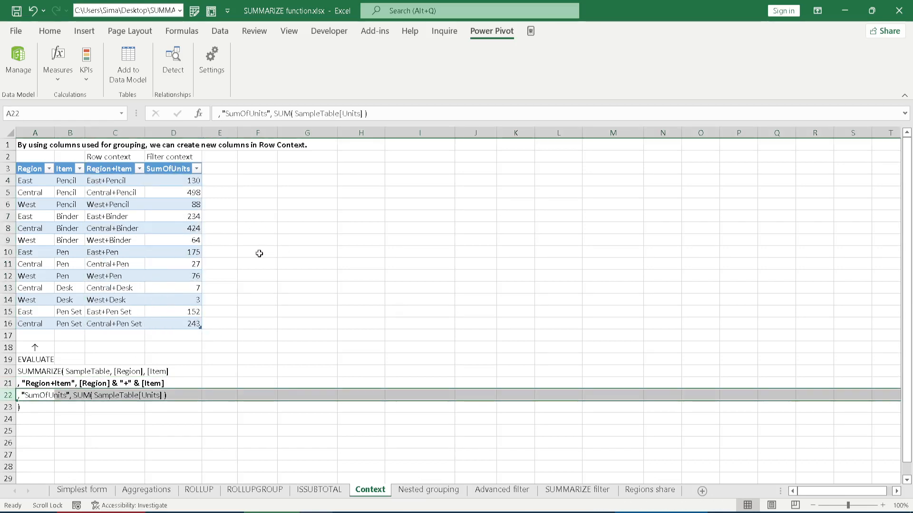
# - Open the Nested grouping sheet and compare the Region and Item table, its SumOfUnits column and query line with the Region-only table
pyautogui.click(428, 490)
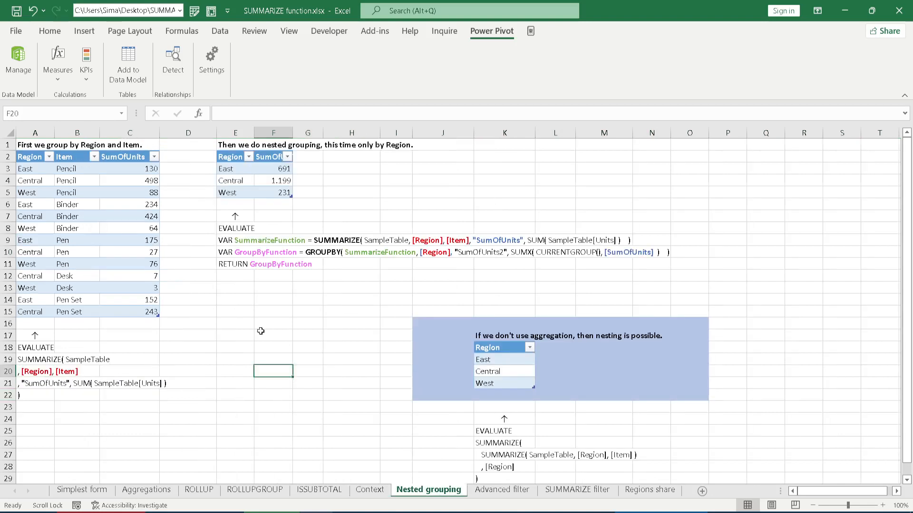
pyautogui.moveTo(29, 159); pyautogui.dragTo(128, 315)
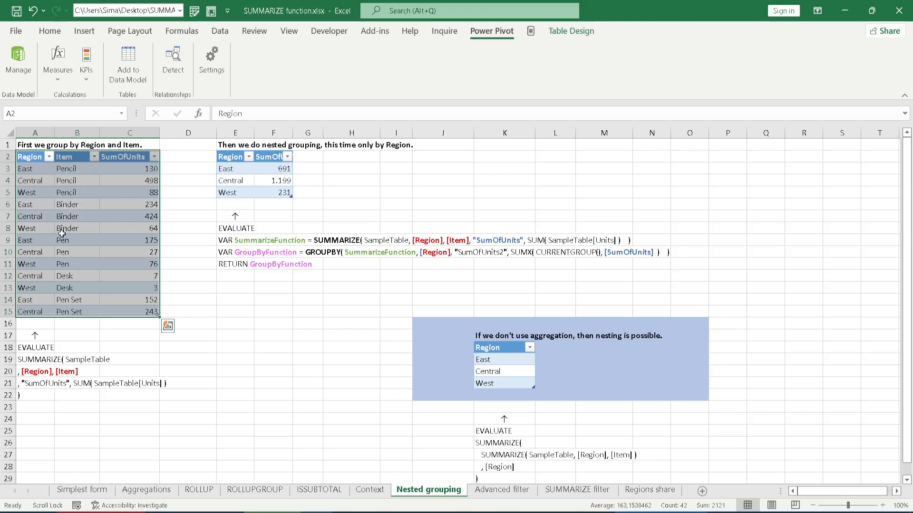
pyautogui.moveTo(231, 158); pyautogui.dragTo(278, 195)
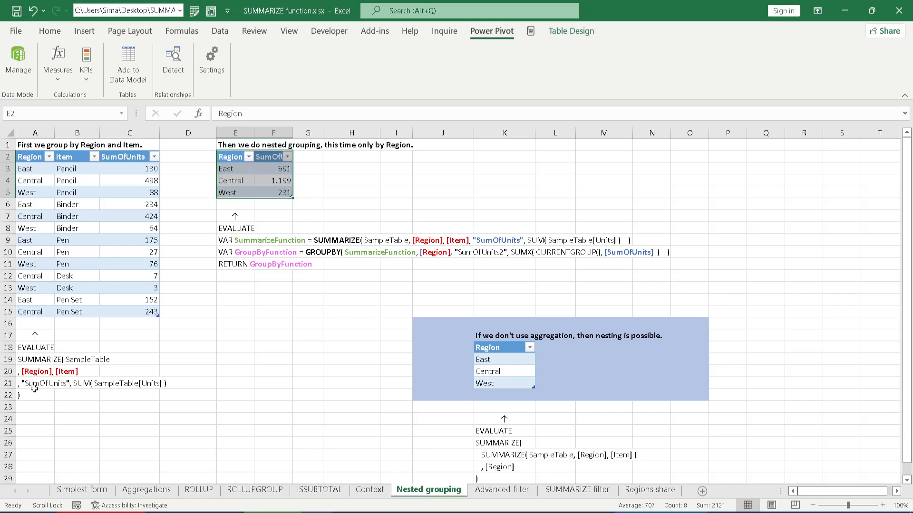
pyautogui.moveTo(29, 385); pyautogui.dragTo(191, 385)
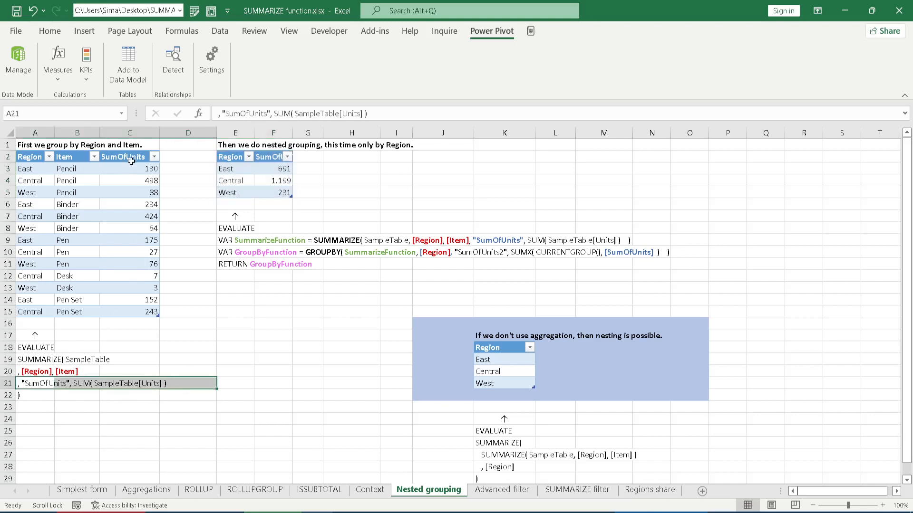
pyautogui.moveTo(131, 161); pyautogui.dragTo(134, 314)
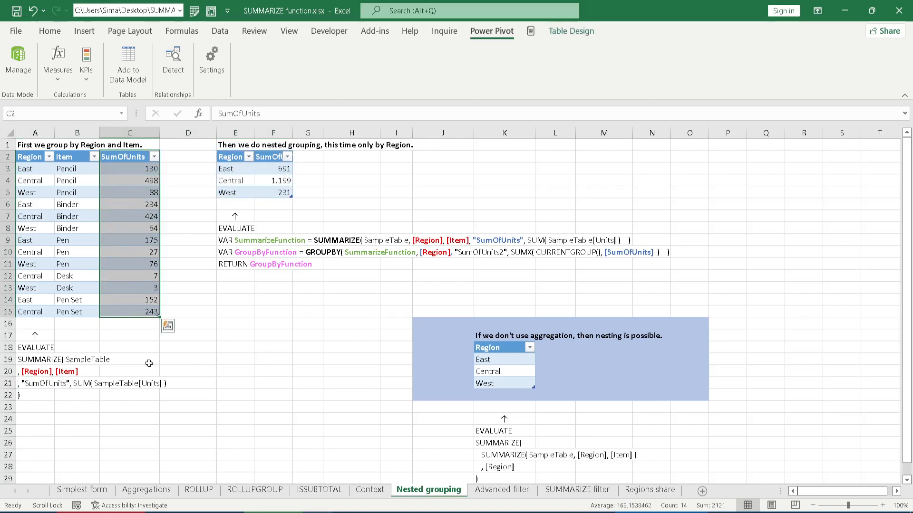
pyautogui.click(42, 384)
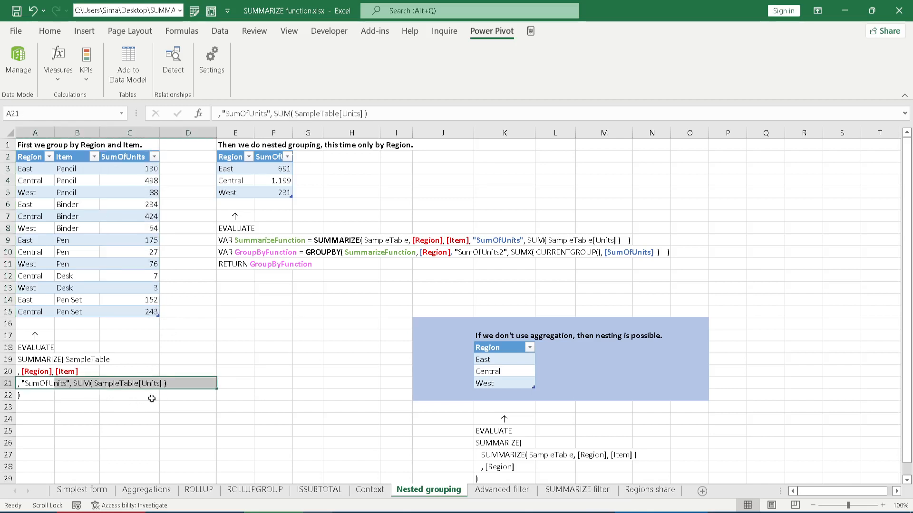
pyautogui.click(266, 295)
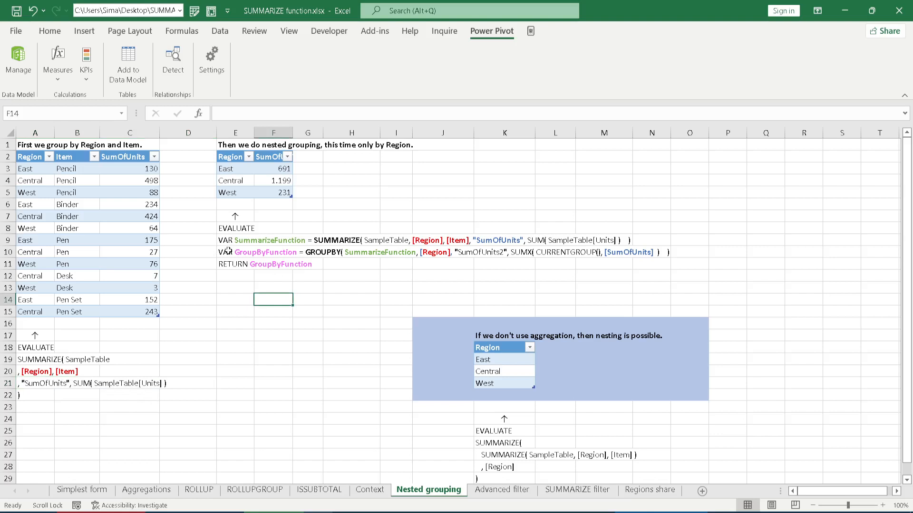
# - Match the GROUPBY query line to the Region-only table and SumOfUnits column, and examine the nested SUMMARIZE query without aggregation
pyautogui.moveTo(228, 251); pyautogui.dragTo(656, 252)
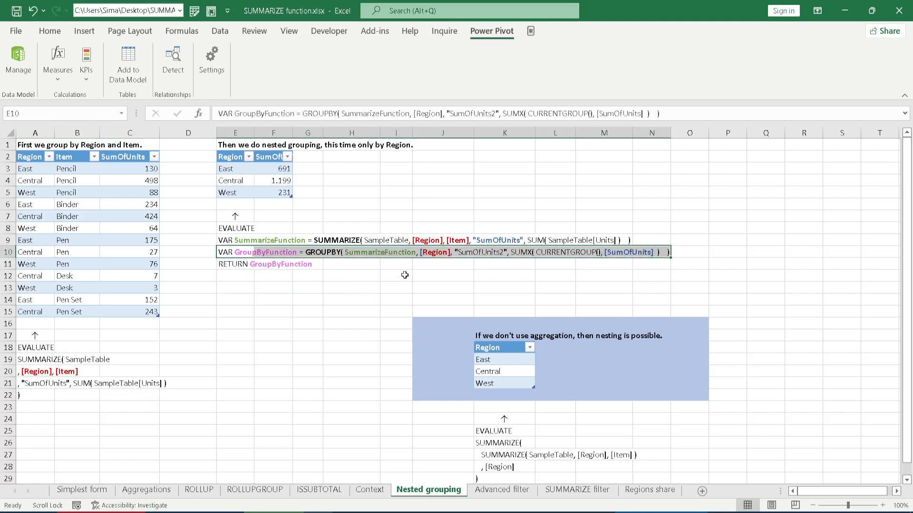
pyautogui.click(222, 155)
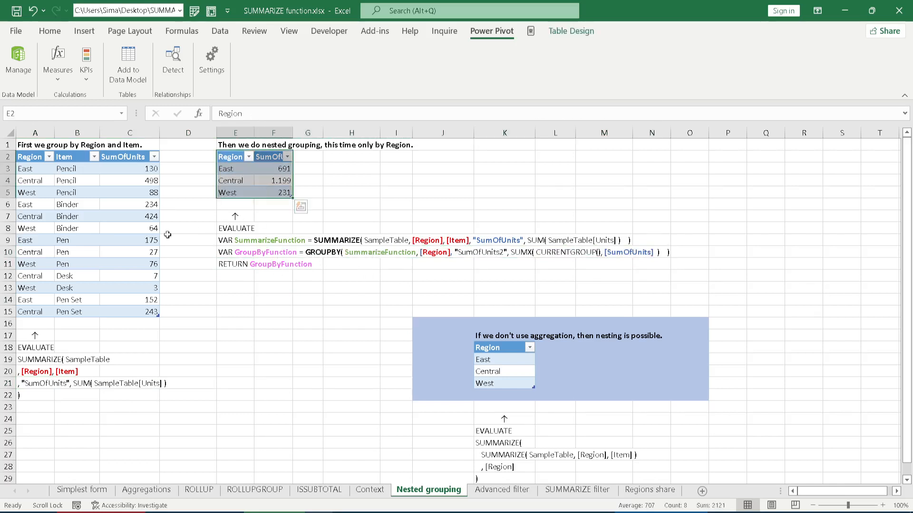
pyautogui.moveTo(123, 158); pyautogui.dragTo(129, 308)
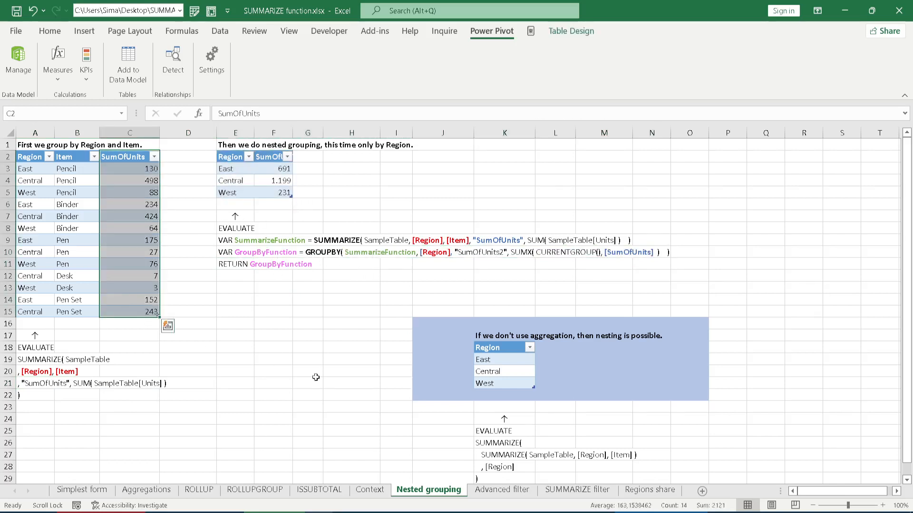
pyautogui.click(334, 379)
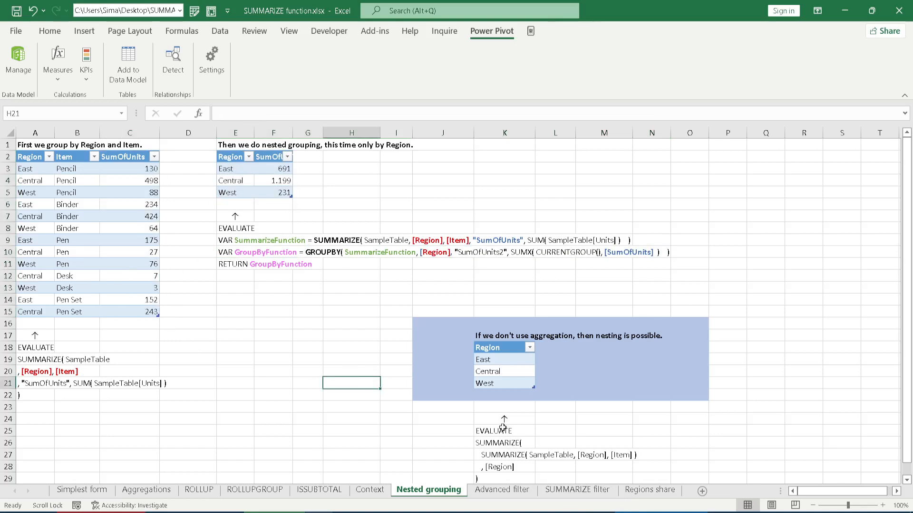
pyautogui.moveTo(503, 430); pyautogui.dragTo(506, 477)
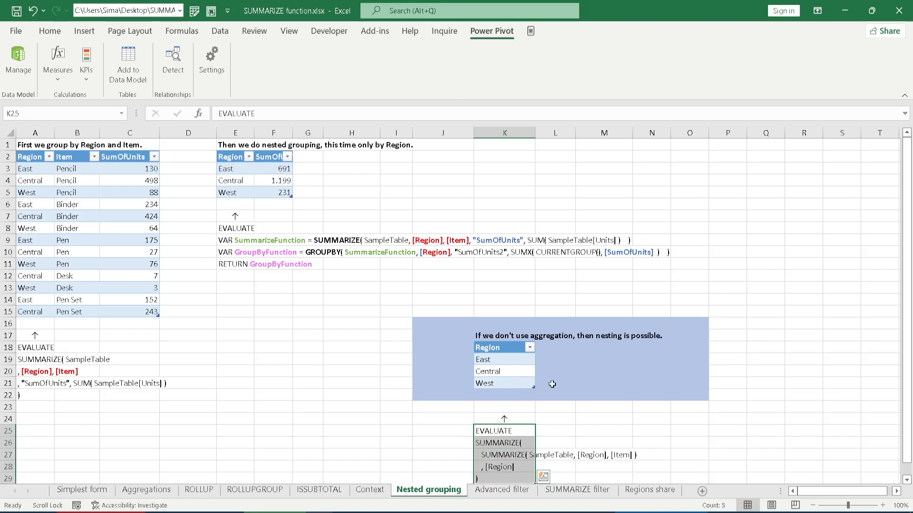
# - Open the Advanced filter sheet and examine the source table, Criteria table, Advanced Filter dialog picture and filtered table
pyautogui.click(495, 491)
pyautogui.click(154, 291)
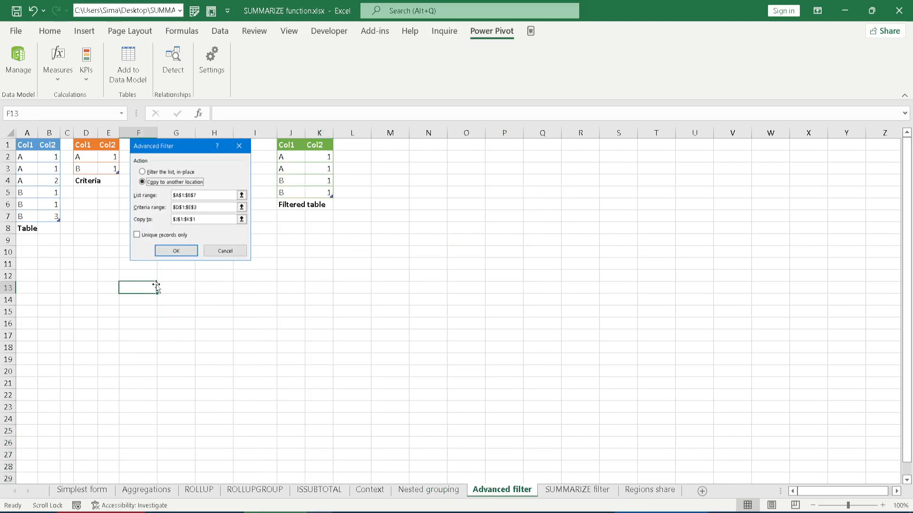
pyautogui.click(101, 278)
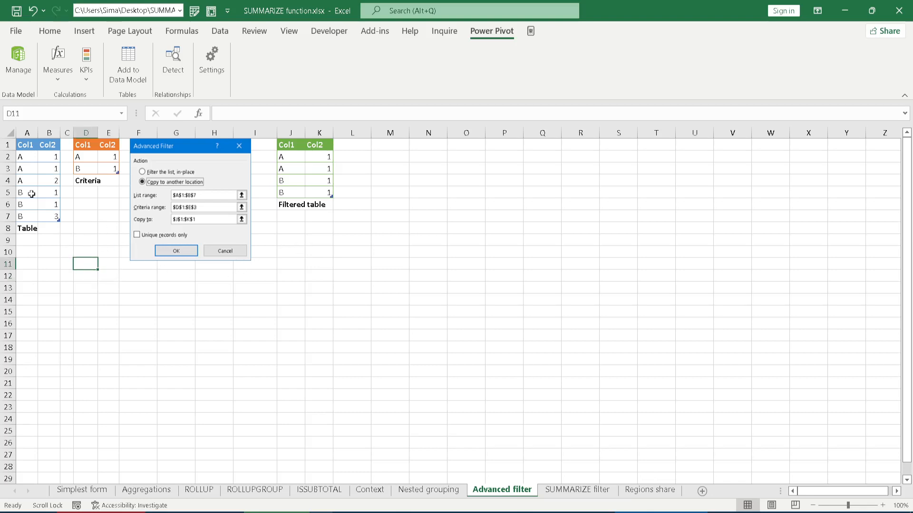
pyautogui.moveTo(26, 147); pyautogui.dragTo(41, 213)
pyautogui.moveTo(83, 148); pyautogui.dragTo(98, 168)
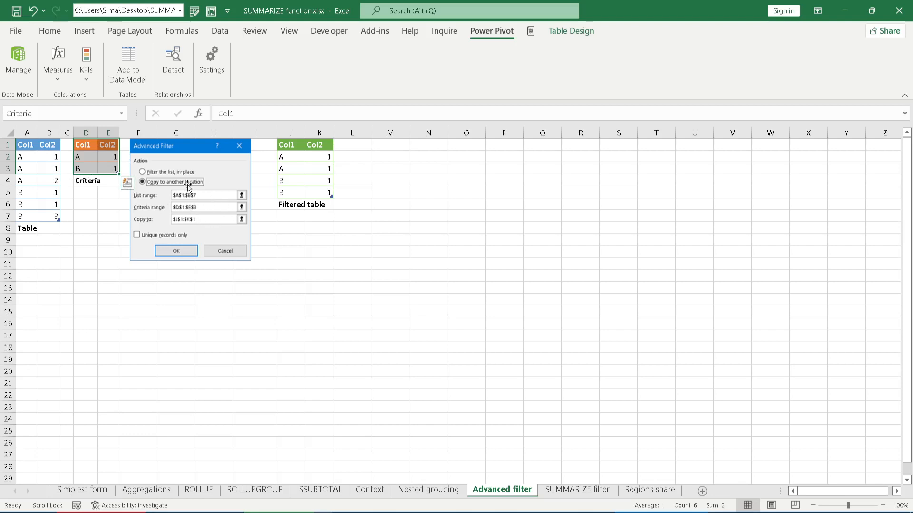
pyautogui.click(204, 146)
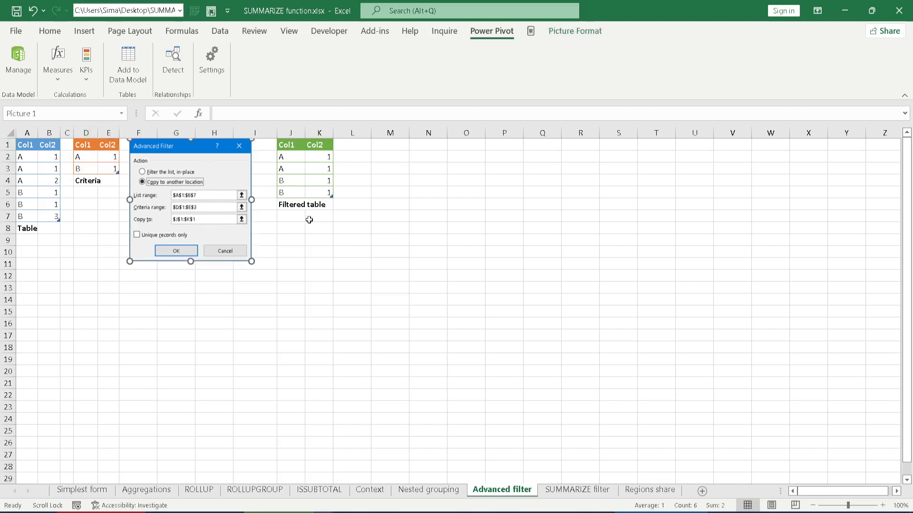
pyautogui.click(298, 149)
pyautogui.moveTo(298, 149); pyautogui.dragTo(324, 191)
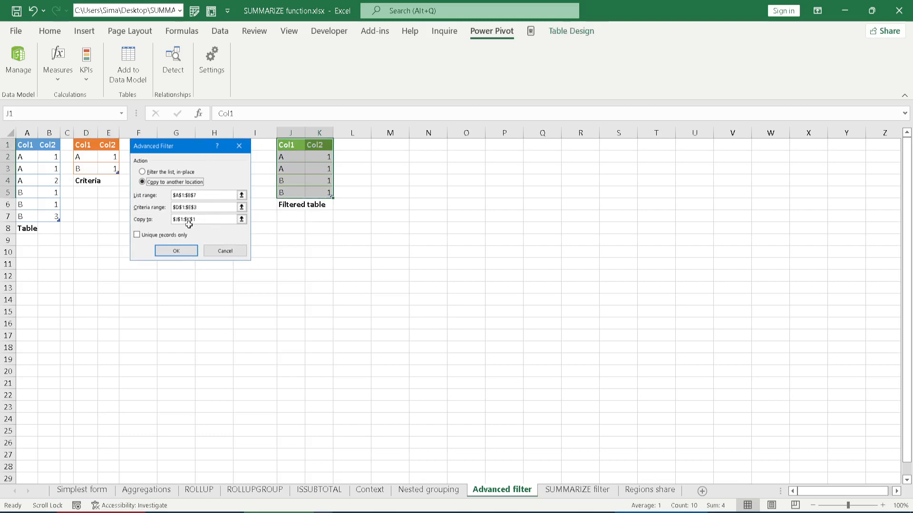
pyautogui.click(49, 265)
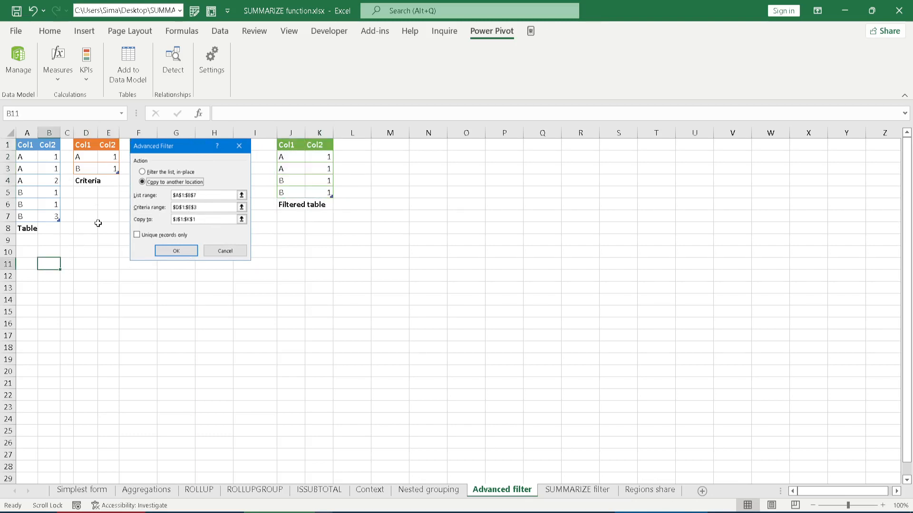
# - Re-examine the Col1 and Col2 value combinations in the Criteria table on the Advanced filter sheet
pyautogui.click(82, 139)
pyautogui.moveTo(82, 144); pyautogui.dragTo(105, 167)
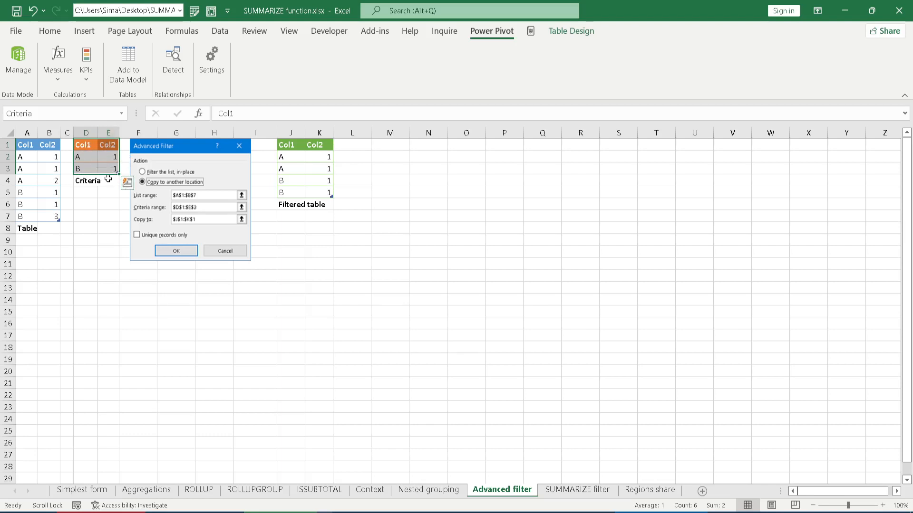
pyautogui.click(90, 229)
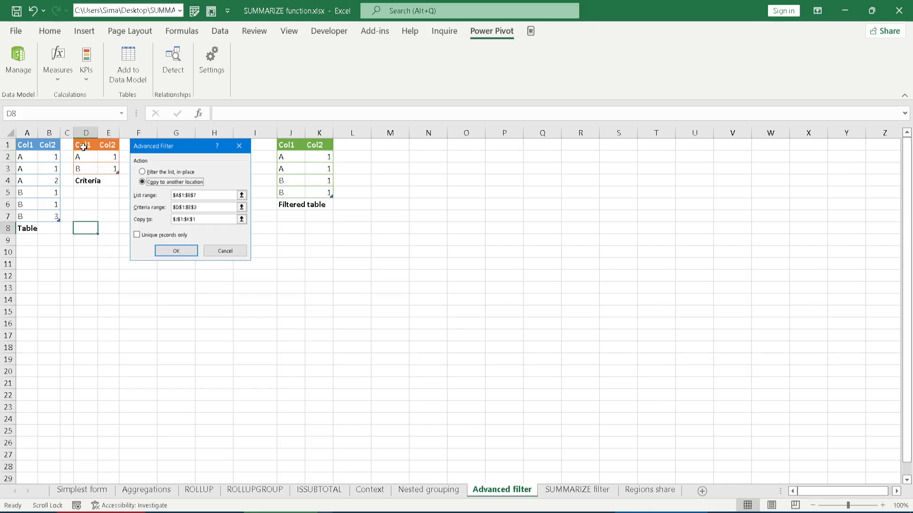
# - Compare the Criteria table's Col1 and Col2 combinations with the source table on the Advanced filter sheet
pyautogui.moveTo(81, 145); pyautogui.dragTo(103, 170)
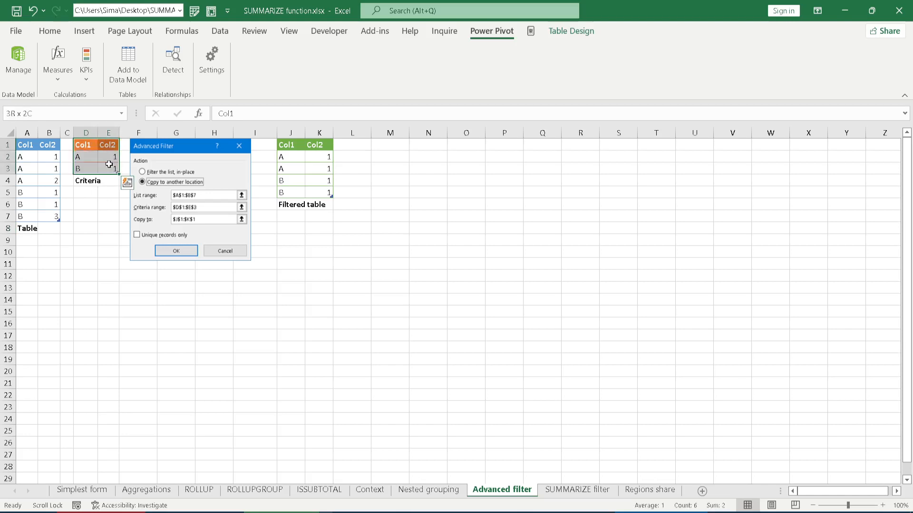
pyautogui.moveTo(21, 145); pyautogui.dragTo(53, 216)
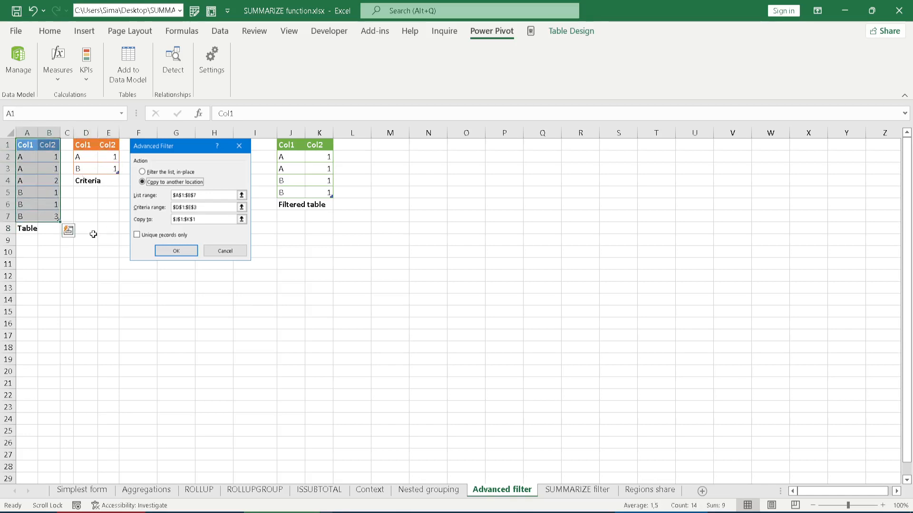
pyautogui.click(92, 275)
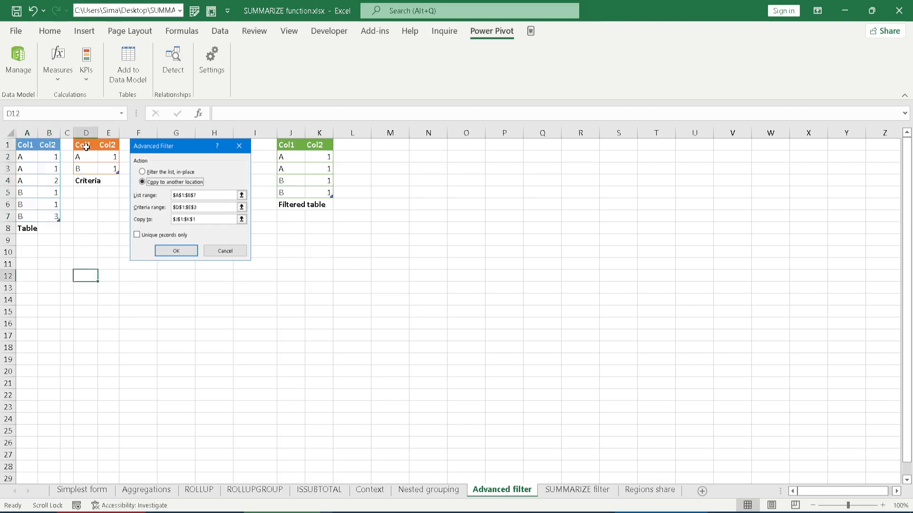
pyautogui.moveTo(84, 145); pyautogui.dragTo(103, 168)
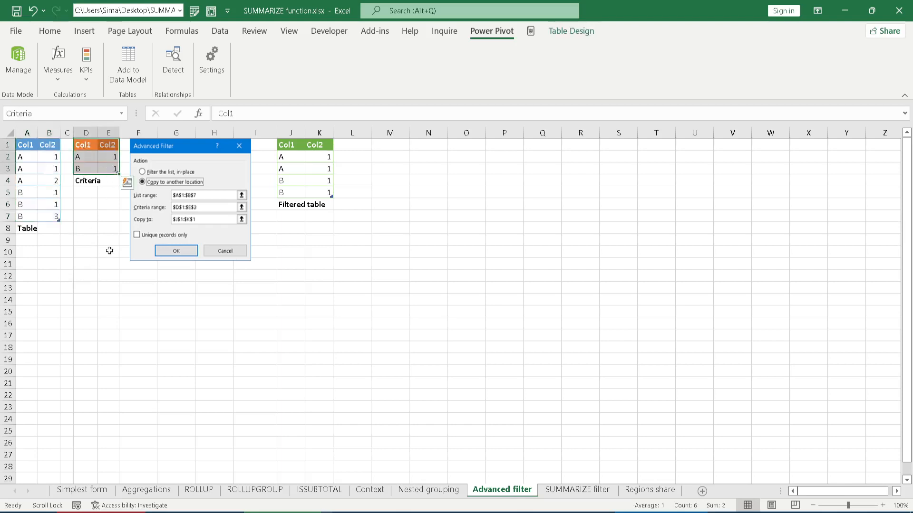
pyautogui.click(420, 289)
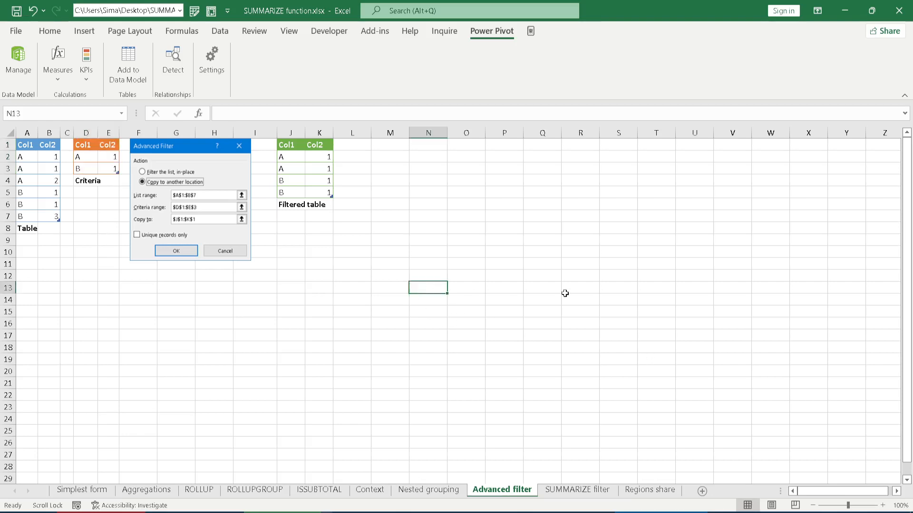
# - On the SUMMARIZE filter sheet, move the filtered-rows CALCULATE picture away and put the Region and Item CALCULATE picture beside the red arrow
pyautogui.click(573, 492)
pyautogui.click(222, 277)
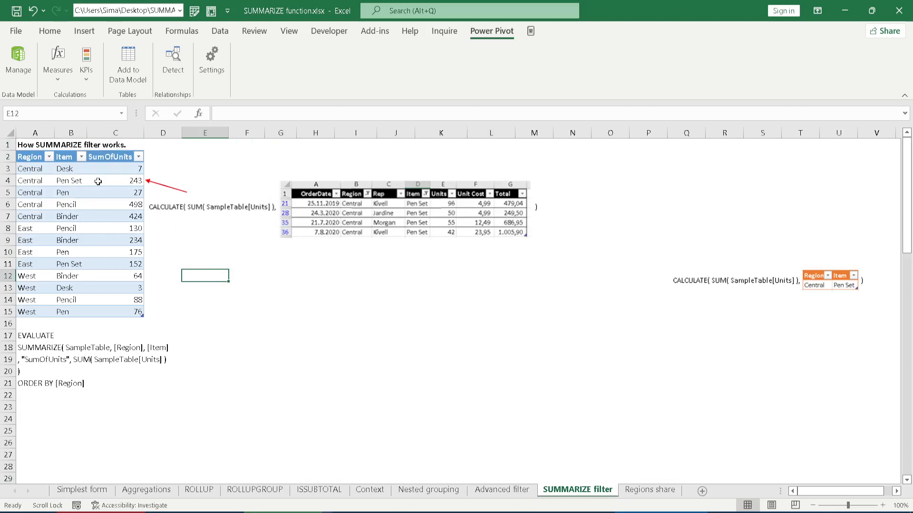
pyautogui.click(128, 181)
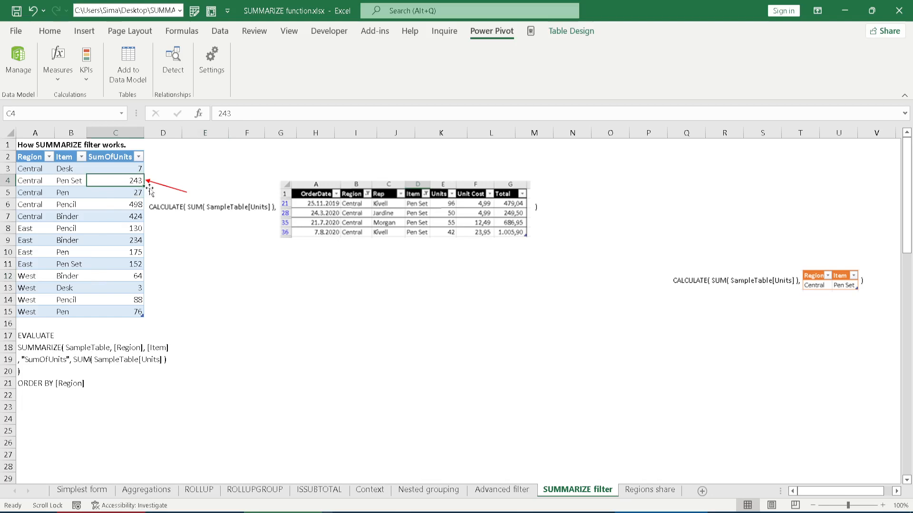
pyautogui.moveTo(153, 188); pyautogui.dragTo(527, 387)
pyautogui.moveTo(736, 285); pyautogui.dragTo(217, 210)
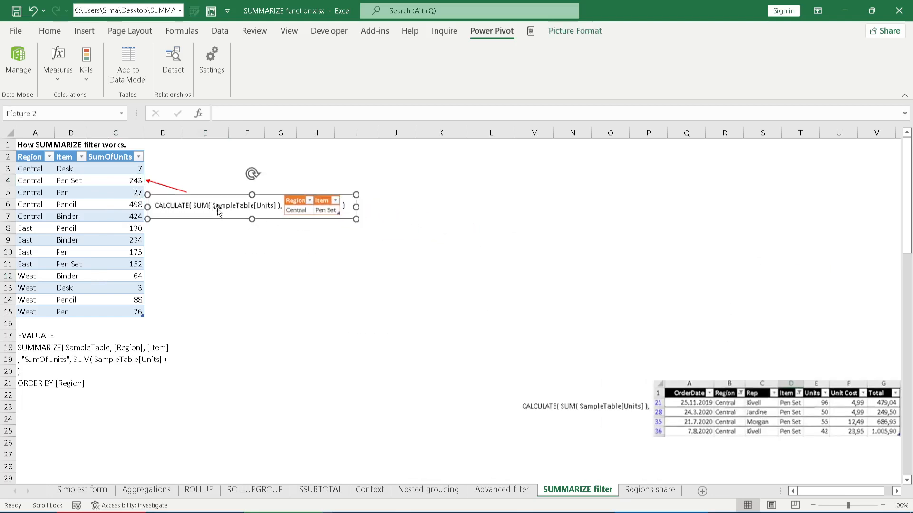
pyautogui.click(125, 182)
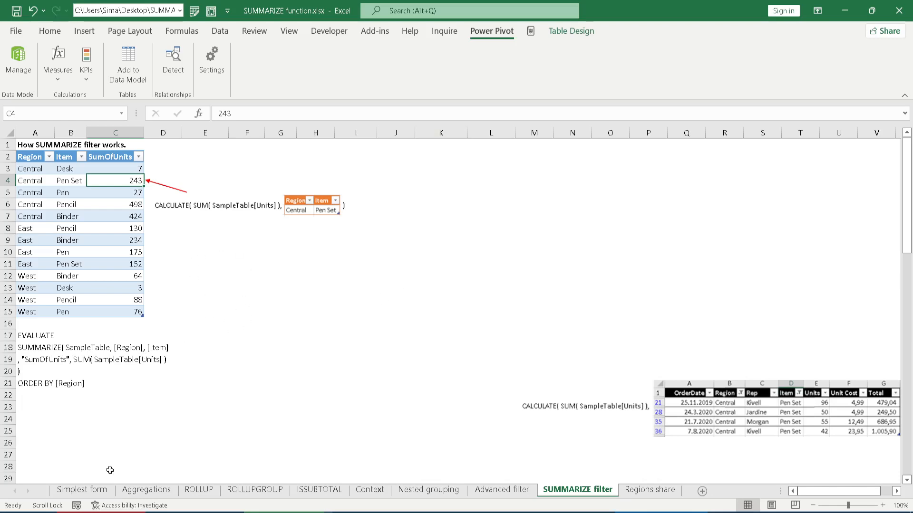
# - Filter the sample table on the Simplest form sheet to the Central region
pyautogui.click(82, 490)
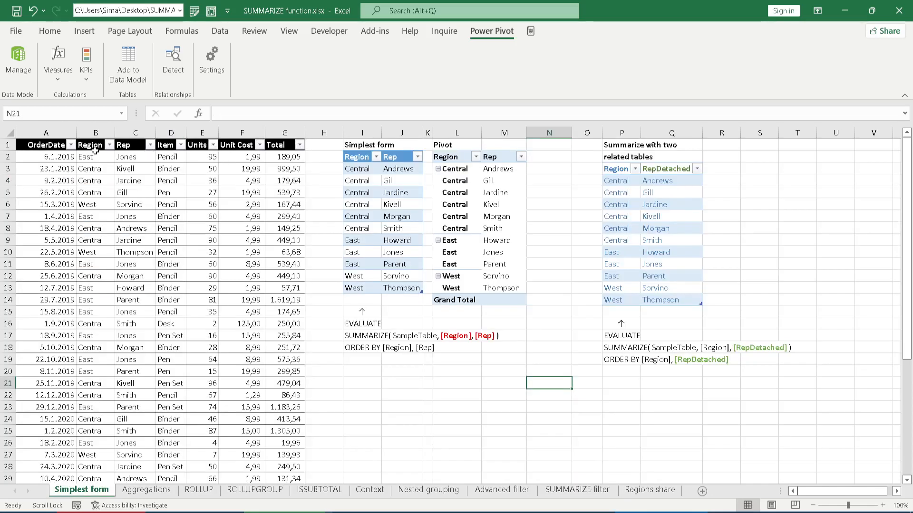
pyautogui.click(109, 145)
pyautogui.click(32, 291)
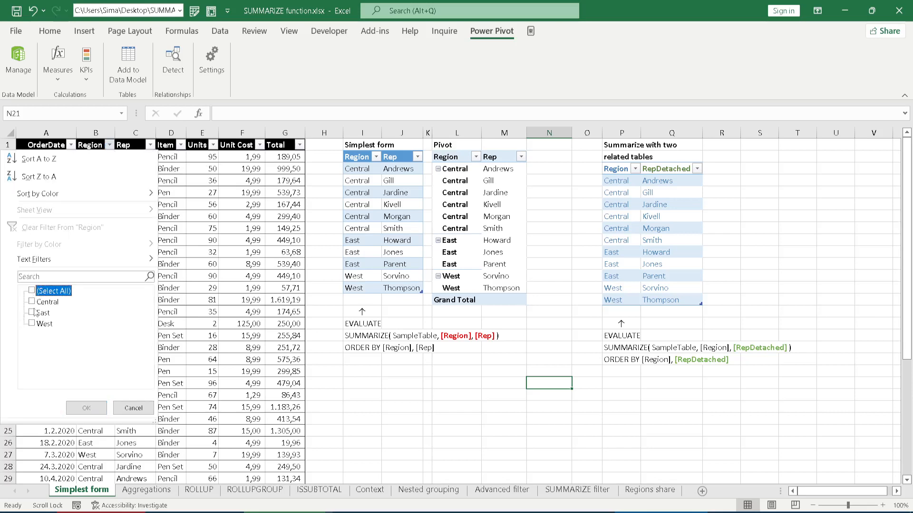
pyautogui.click(32, 301)
pyautogui.click(86, 407)
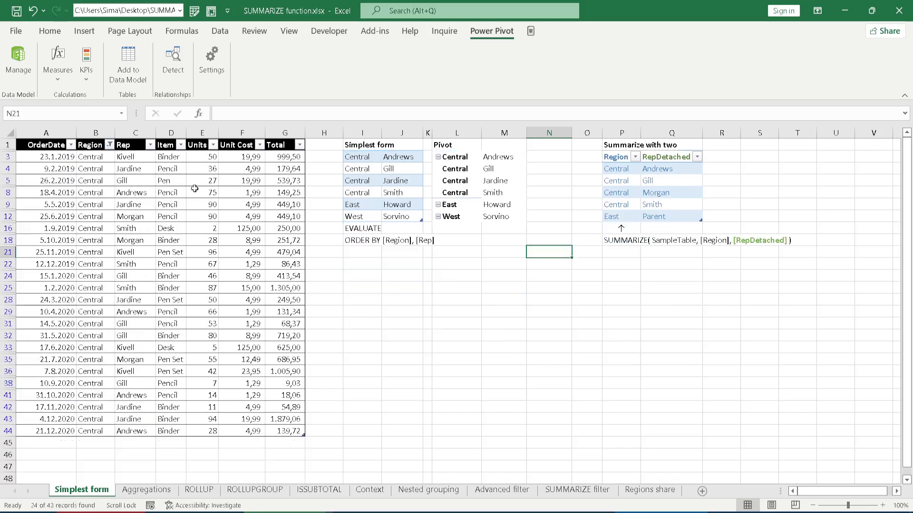
# - Filter the sample table's Item column to Pen Set
pyautogui.click(181, 145)
pyautogui.click(60, 291)
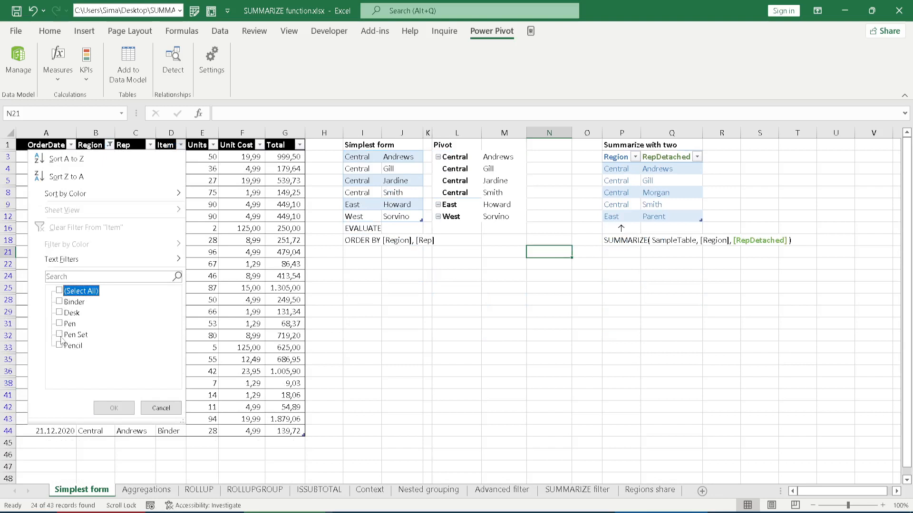
pyautogui.click(60, 334)
pyautogui.click(113, 408)
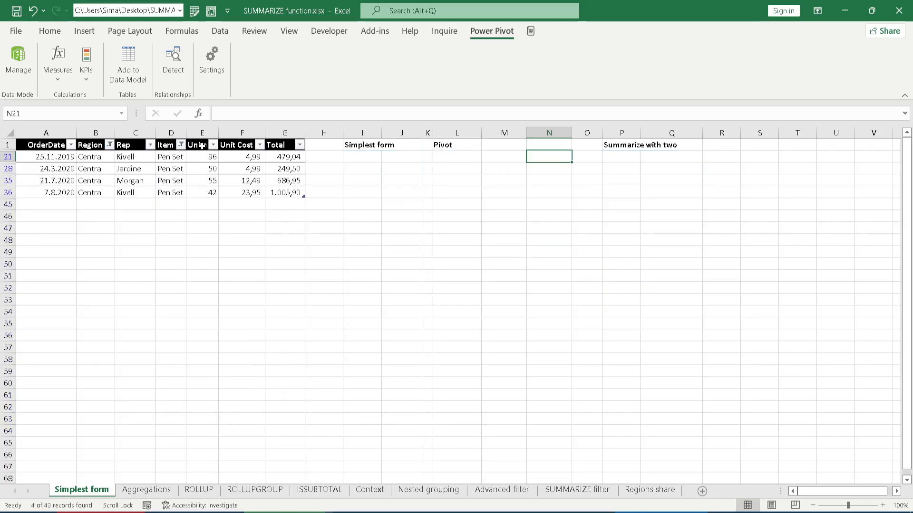
# - Check the sum of the filtered Units values and highlight the filtered Item and Region columns
pyautogui.moveTo(202, 146); pyautogui.dragTo(201, 193)
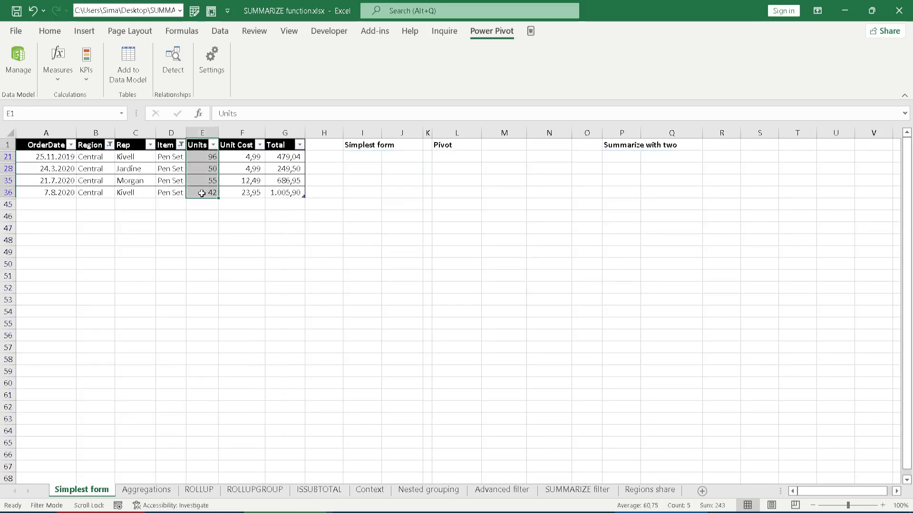
pyautogui.click(171, 132)
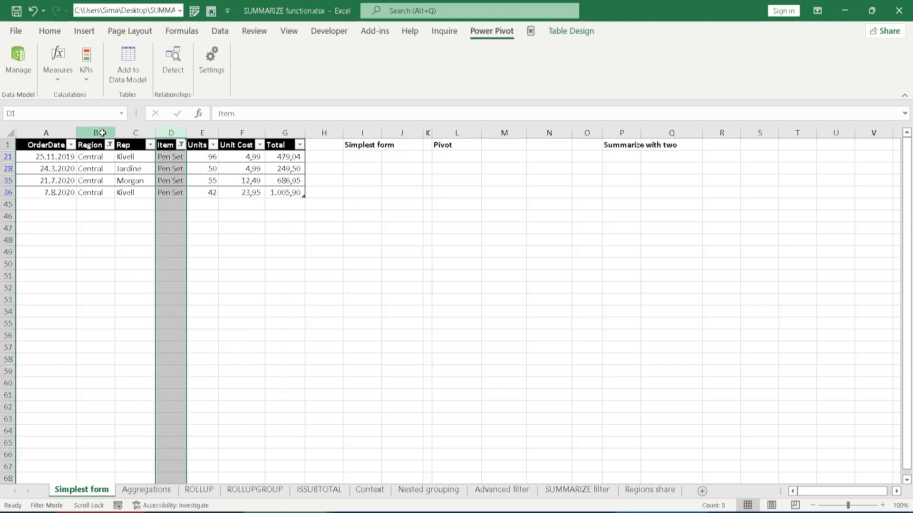
pyautogui.keyDown('ctrl'); pyautogui.click(103, 133); pyautogui.keyUp('ctrl')
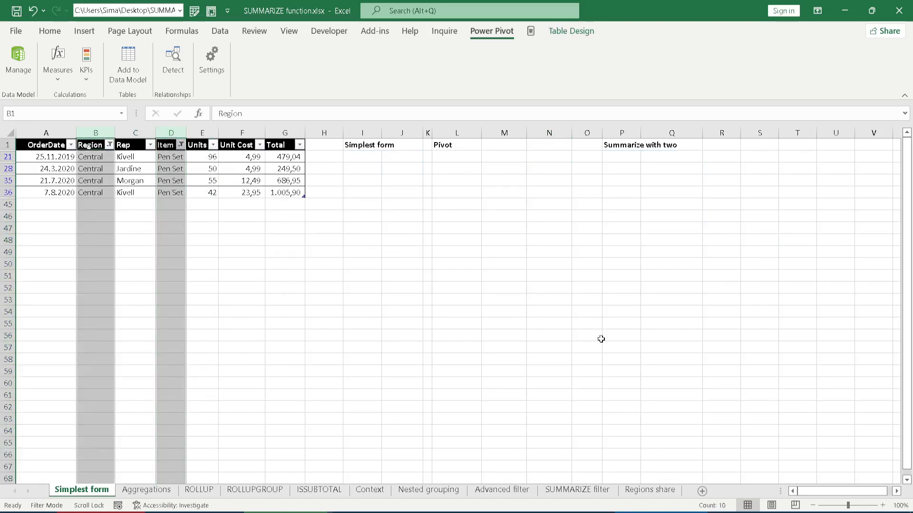
# - On the SUMMARIZE filter sheet, swap the two CALCULATE pictures so the one with the filtered sample rows sits beside the red arrow
pyautogui.click(588, 491)
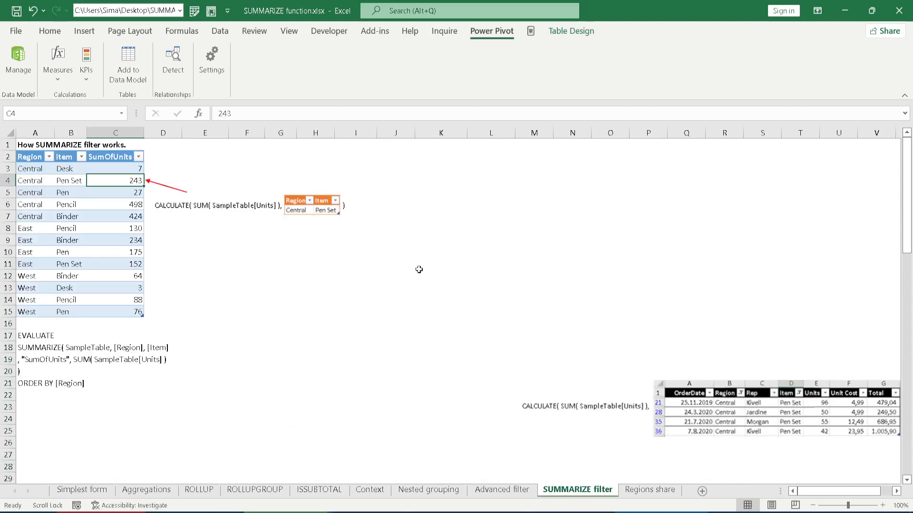
pyautogui.moveTo(284, 209); pyautogui.dragTo(802, 324)
pyautogui.moveTo(713, 413); pyautogui.dragTo(345, 214)
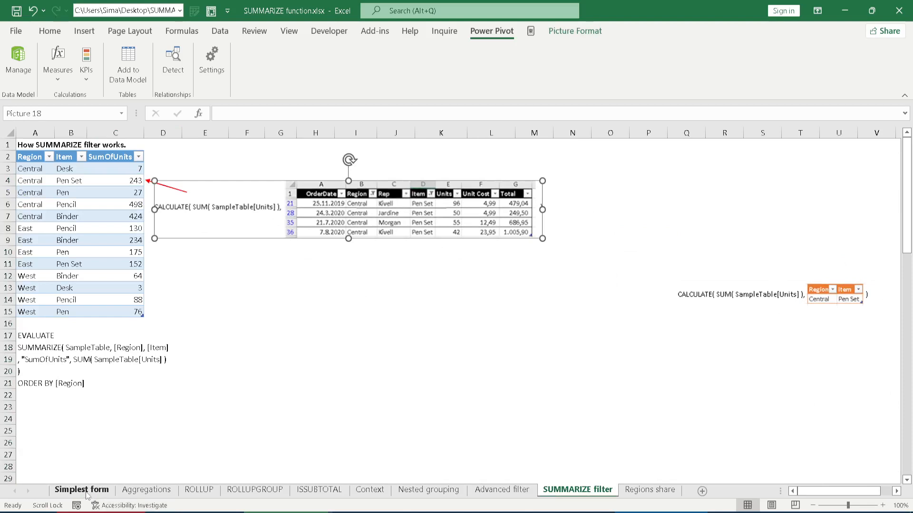
# - Highlight the whole filtered sample table on the Simplest form sheet and compare it with the Criteria table on the Advanced filter sheet
pyautogui.click(82, 490)
pyautogui.moveTo(283, 192); pyautogui.dragTo(204, 181)
pyautogui.moveTo(26, 155); pyautogui.dragTo(26, 156)
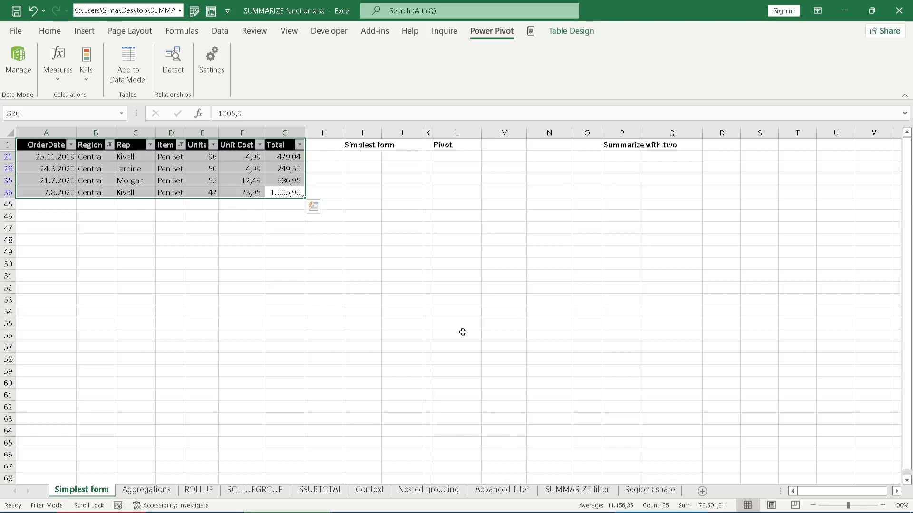
pyautogui.click(505, 494)
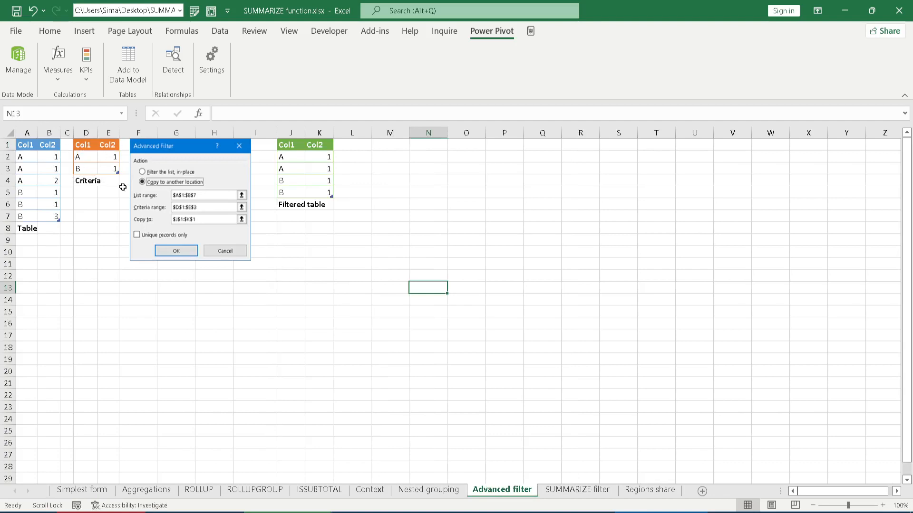
# - Return to the SUMMARIZE filter sheet and examine the filtered sample rows used as the filter argument in the CALCULATE picture
pyautogui.click(565, 492)
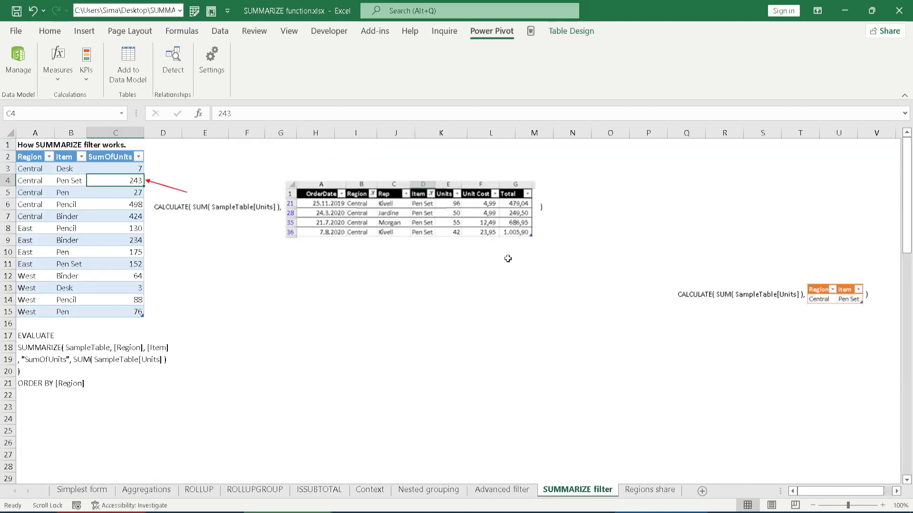
pyautogui.click(348, 207)
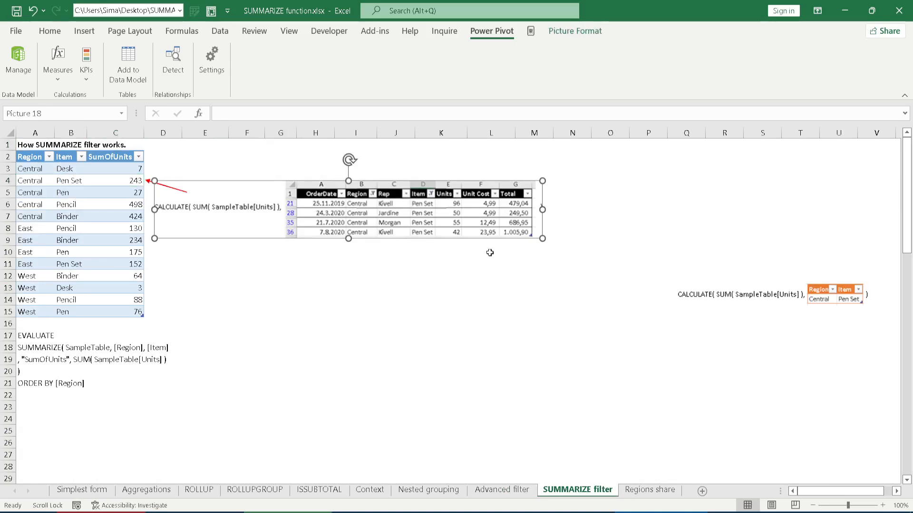
pyautogui.click(393, 278)
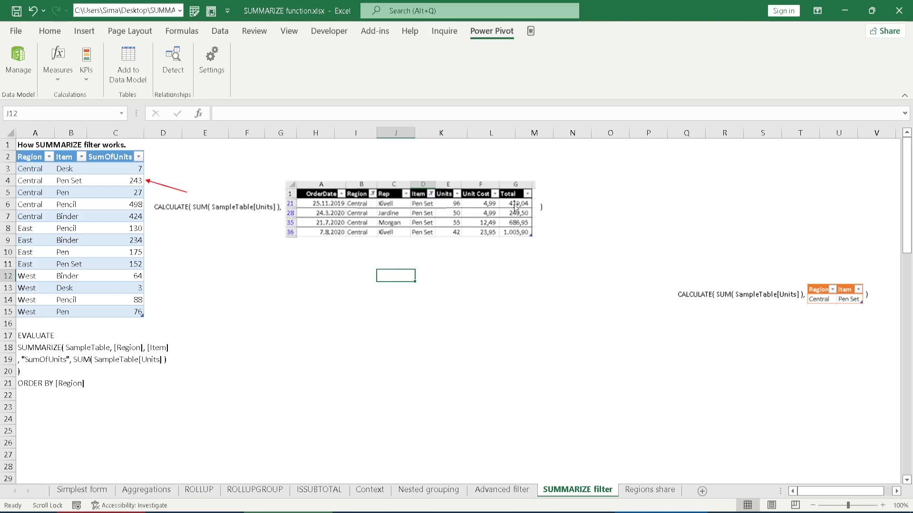
pyautogui.click(222, 264)
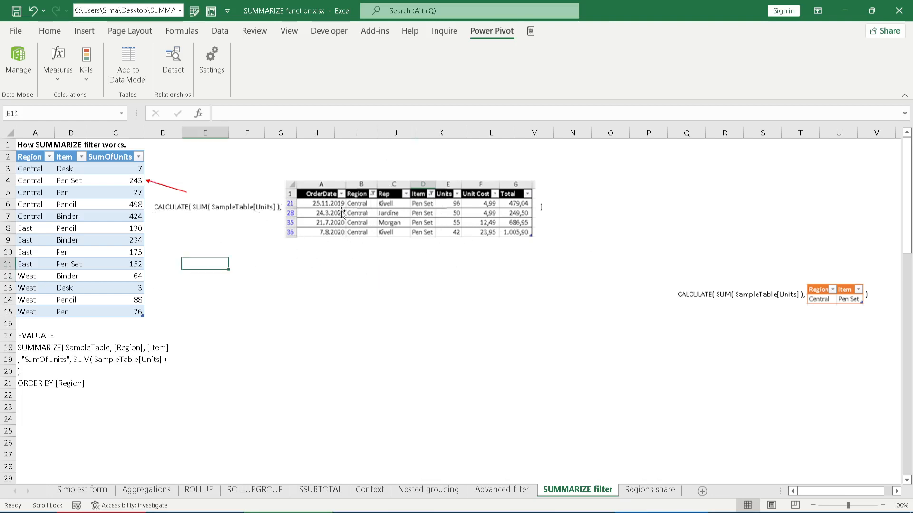
pyautogui.click(365, 271)
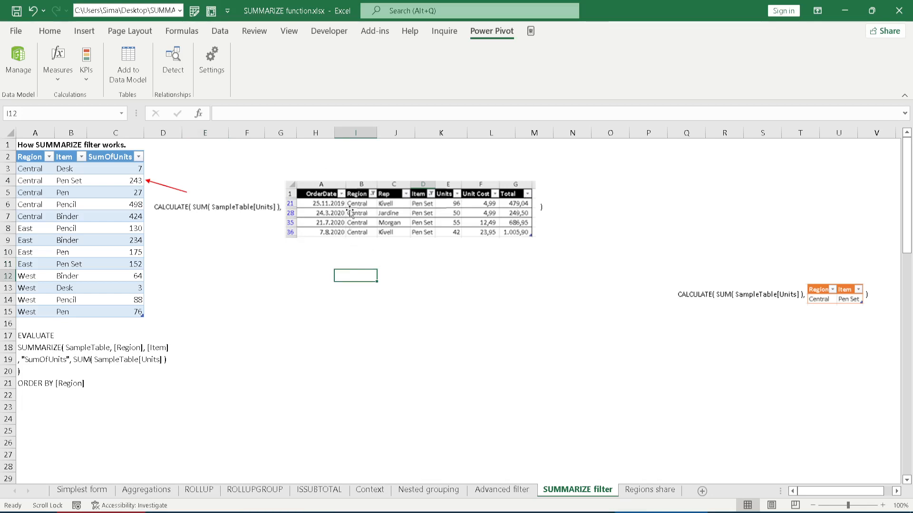
pyautogui.click(221, 276)
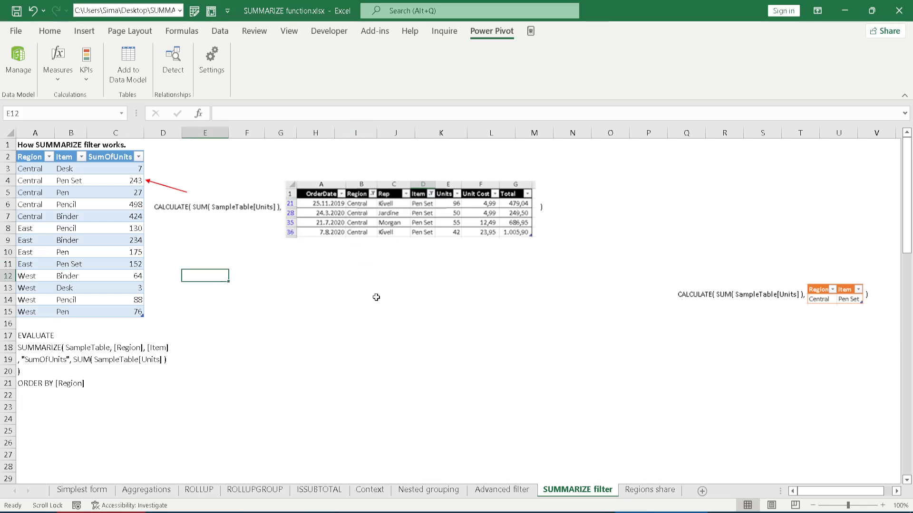
# - Open the Regions share sheet and examine its result table and the region names Central, East and West
pyautogui.click(650, 490)
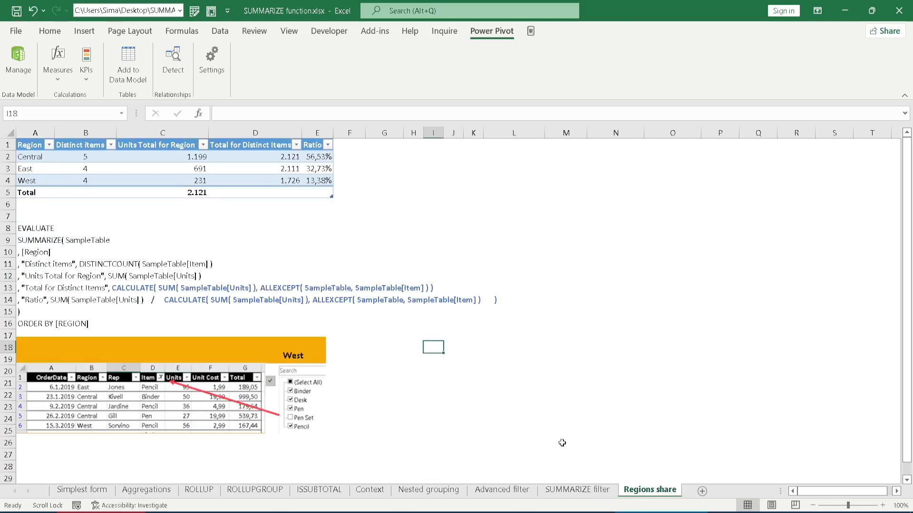
pyautogui.click(439, 210)
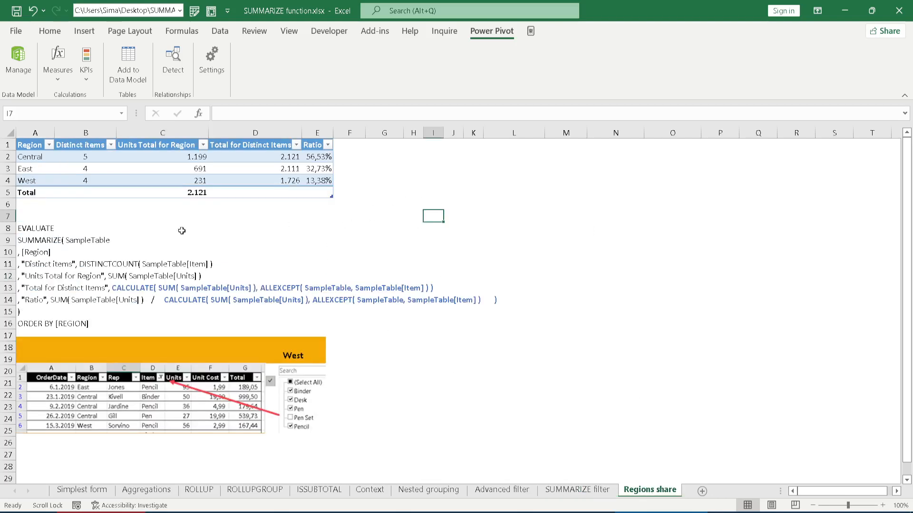
pyautogui.click(29, 147)
pyautogui.hotkey('ctrl', 'a')
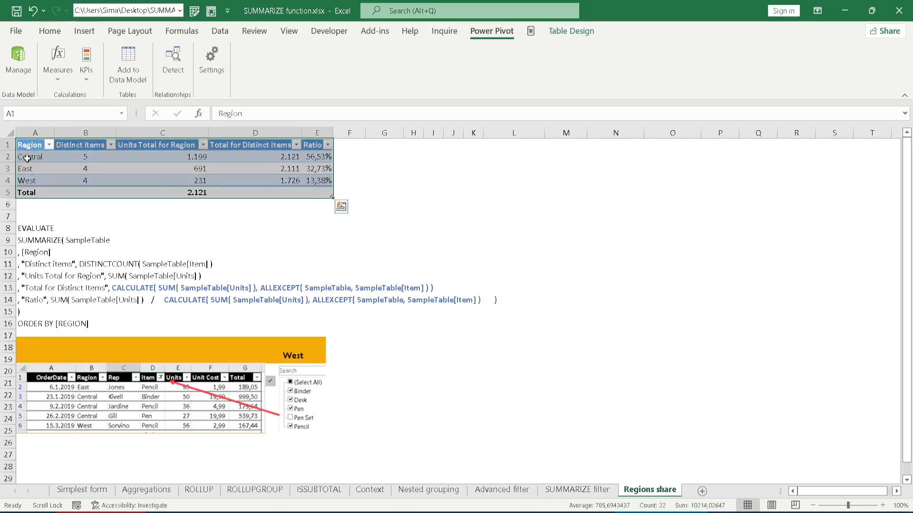
pyautogui.moveTo(30, 158); pyautogui.dragTo(29, 181)
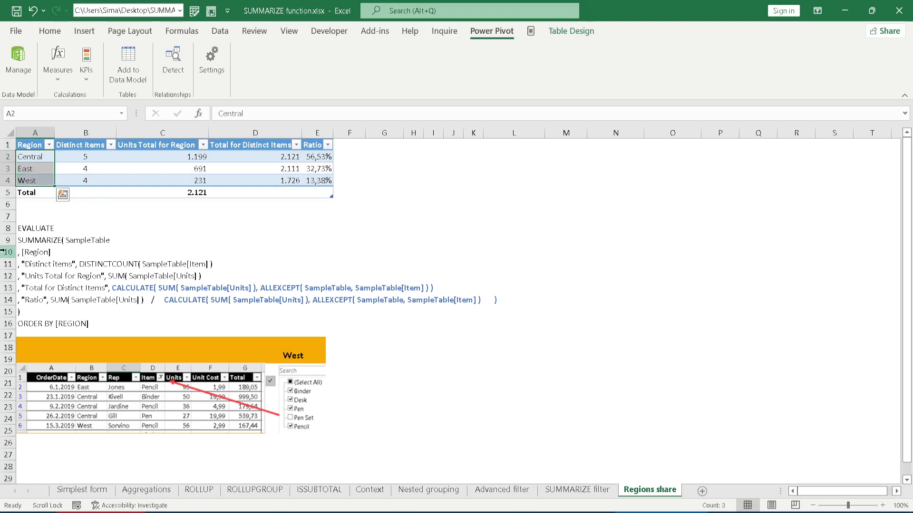
# - Match the SUMMARIZE Region lines and the DISTINCTCOUNT line of the query to the Region and Distinct items columns
pyautogui.moveTo(4, 252)
pyautogui.mouseDown()
pyautogui.moveTo(3, 264)
pyautogui.moveTo(4, 252)
pyautogui.mouseUp()
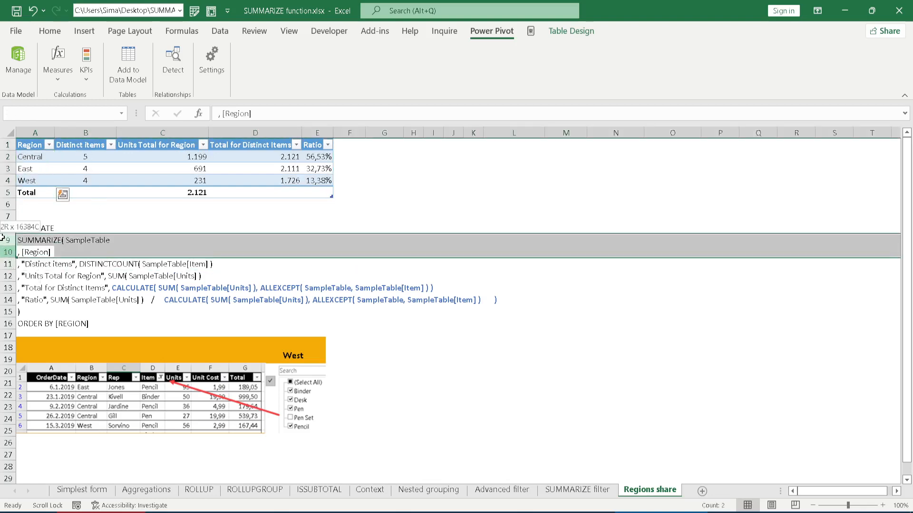
pyautogui.click(6, 264)
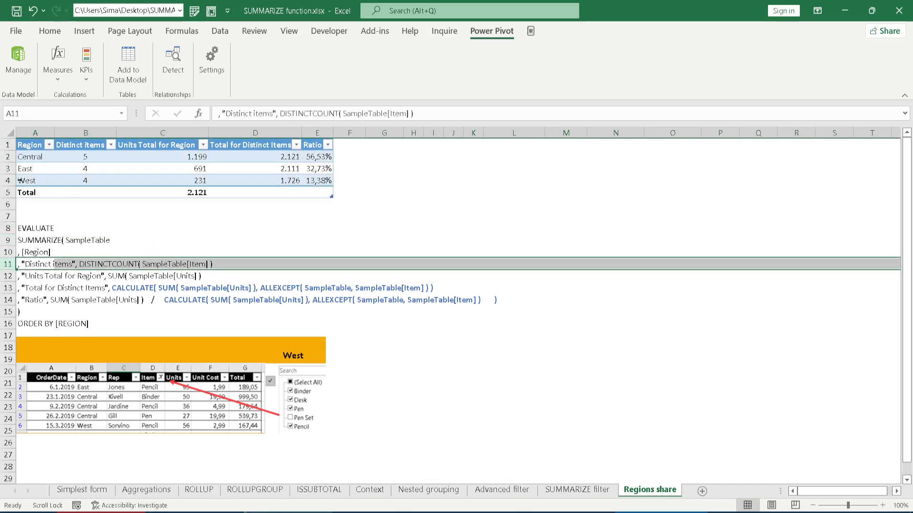
pyautogui.moveTo(30, 157); pyautogui.dragTo(109, 157)
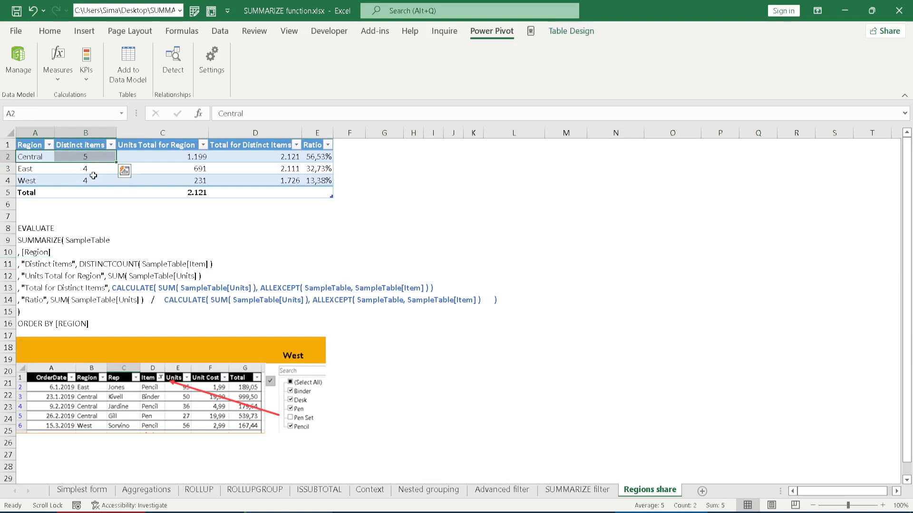
pyautogui.moveTo(29, 168); pyautogui.dragTo(86, 177)
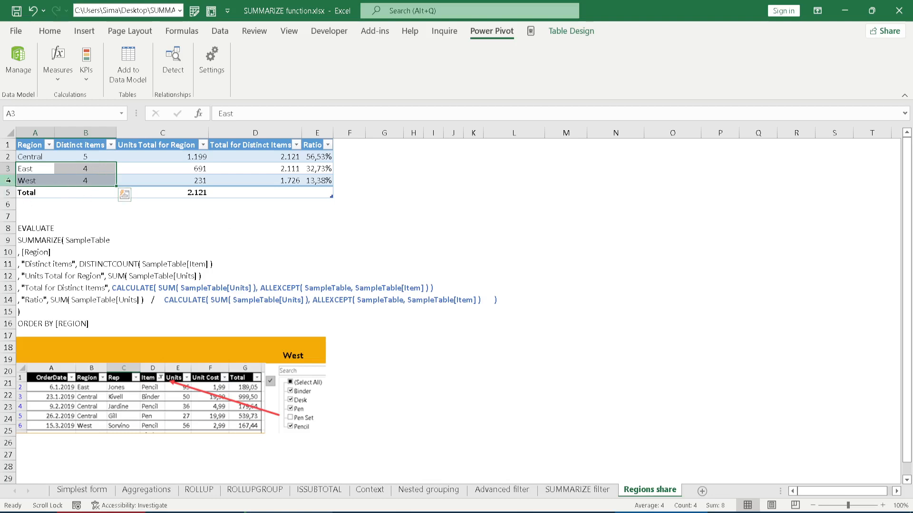
# - Examine the Units Total for Region values of the Central, East and West rows in the result table
pyautogui.keyDown('shift'); pyautogui.click(8, 180); pyautogui.keyUp('shift')
pyautogui.click(8, 168)
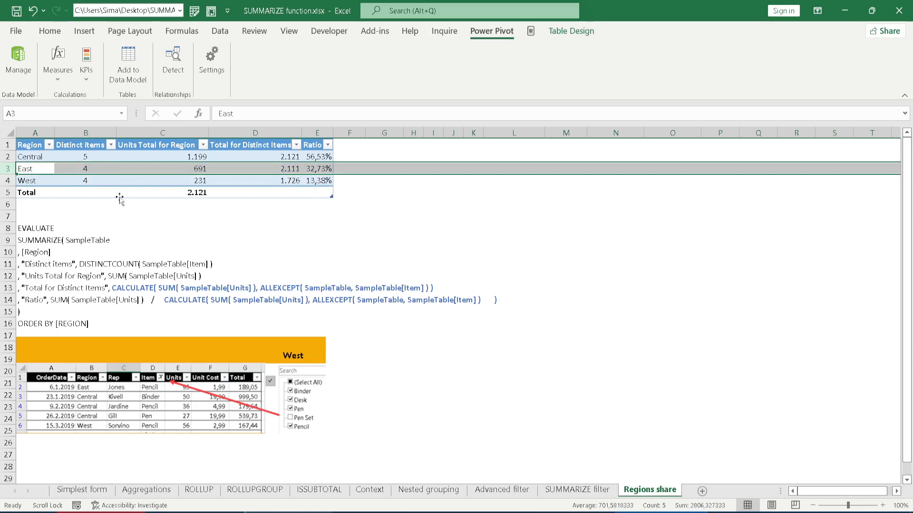
pyautogui.click(178, 156)
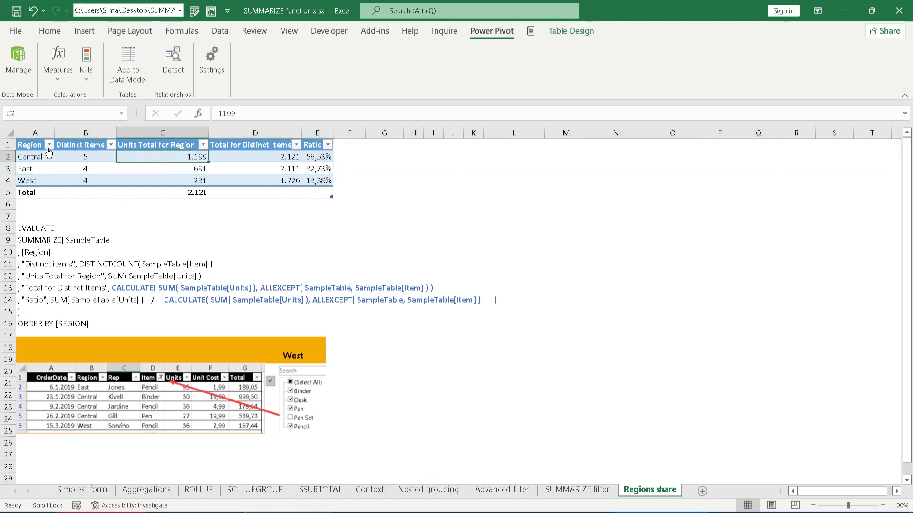
pyautogui.click(175, 170)
pyautogui.click(174, 181)
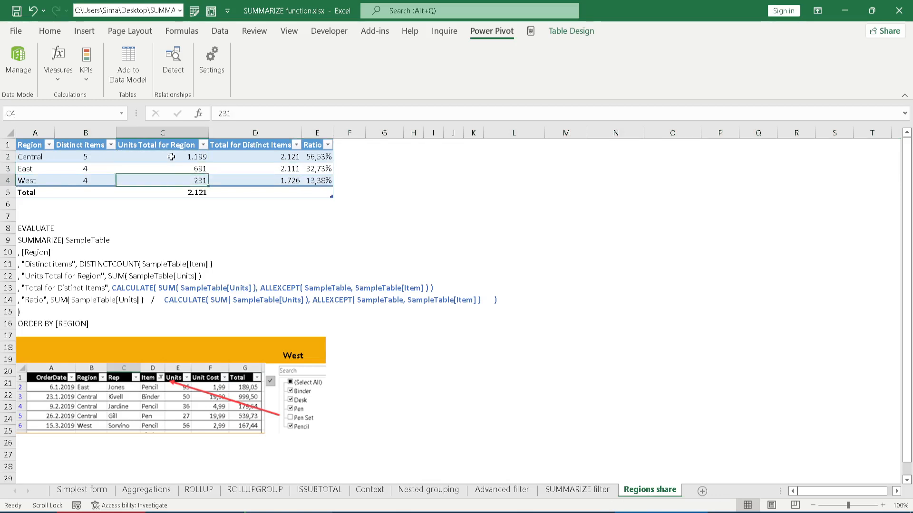
pyautogui.click(171, 156)
pyautogui.click(174, 171)
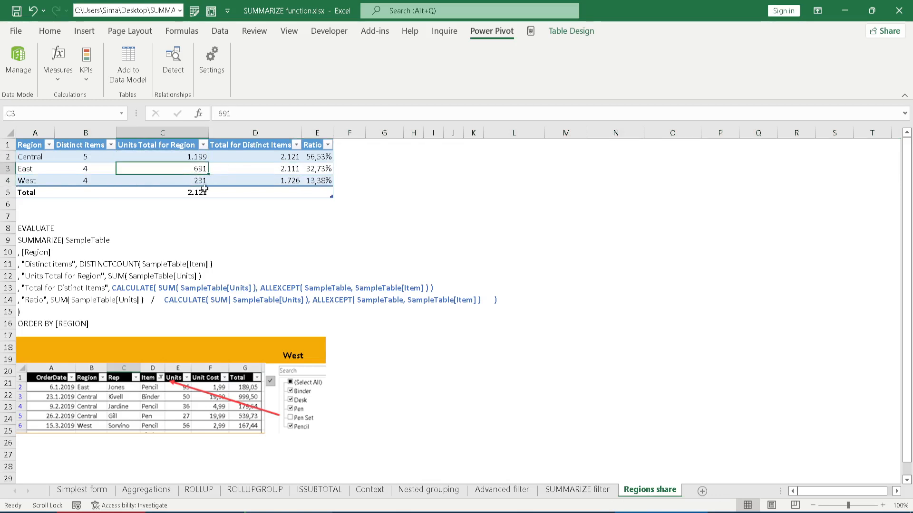
pyautogui.click(194, 181)
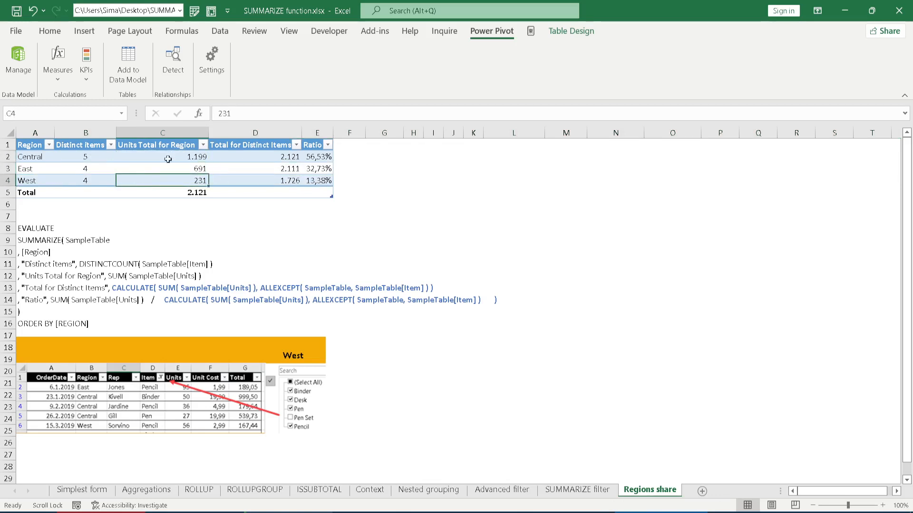
pyautogui.moveTo(153, 154); pyautogui.dragTo(149, 179)
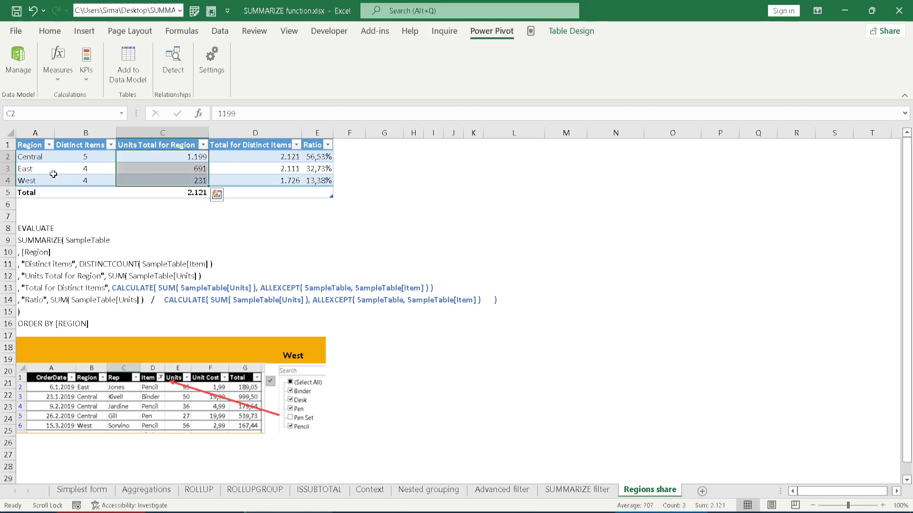
# - Compare the Central row's Units Total for Region, Total for Distinct Items and Ratio values
pyautogui.moveTo(6, 156); pyautogui.dragTo(5, 157)
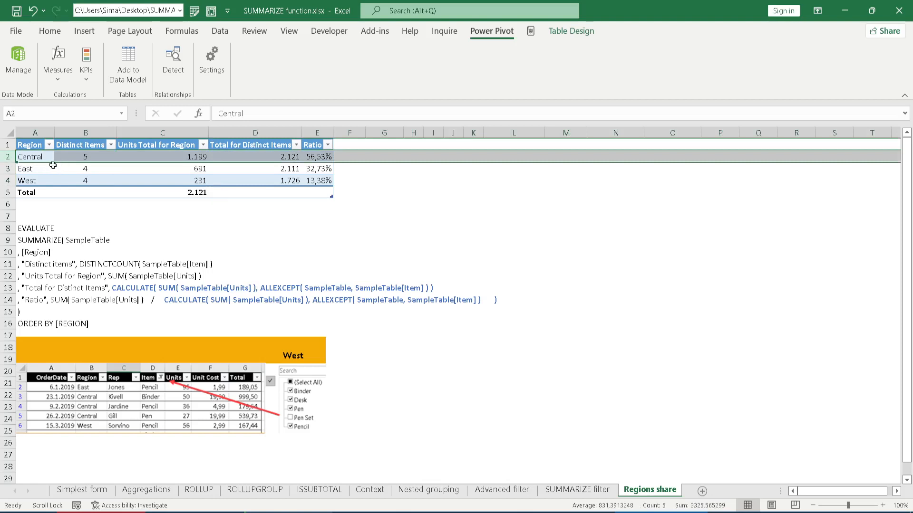
pyautogui.click(186, 158)
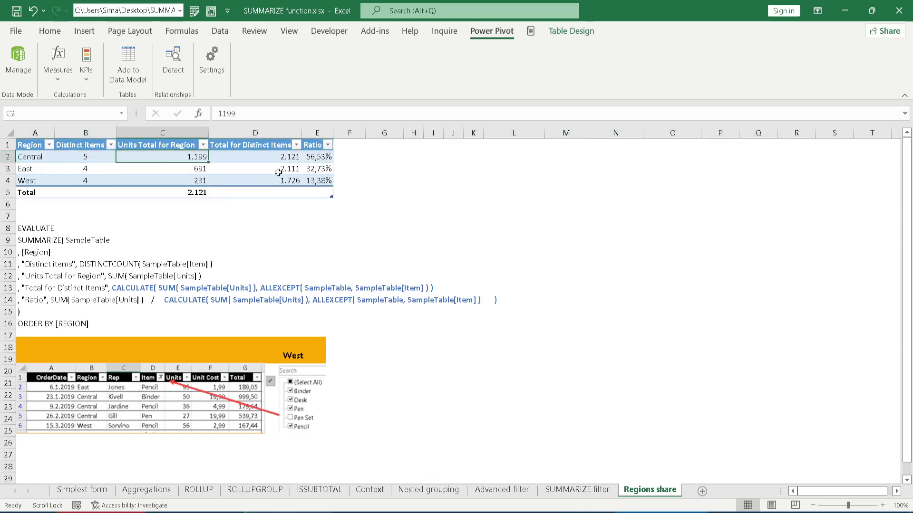
pyautogui.click(280, 158)
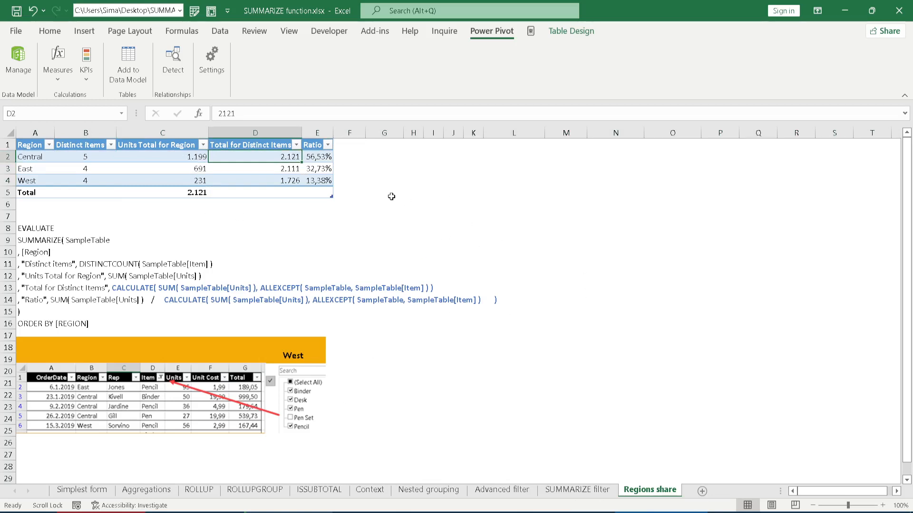
pyautogui.click(320, 155)
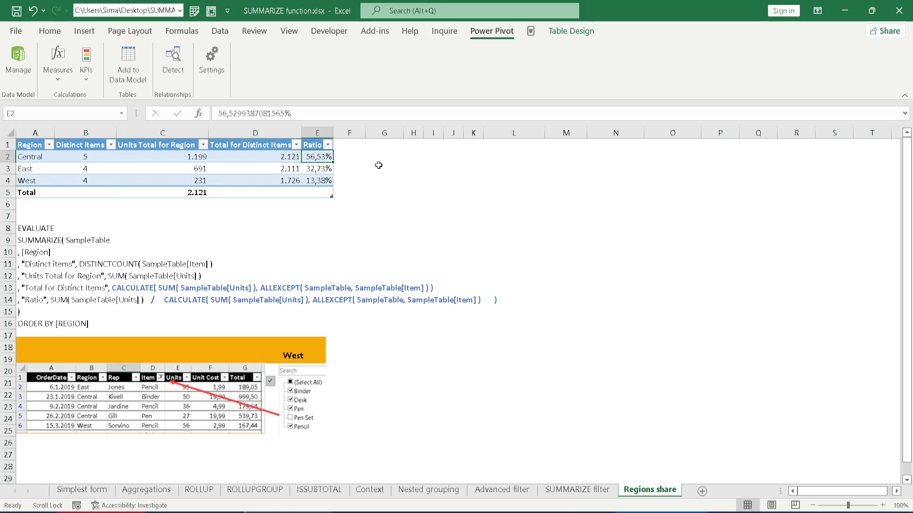
# - Compare the West row's Units Total for Region and Total for Distinct Items with the CALCULATE and ALLEXCEPT line of the query
pyautogui.click(7, 180)
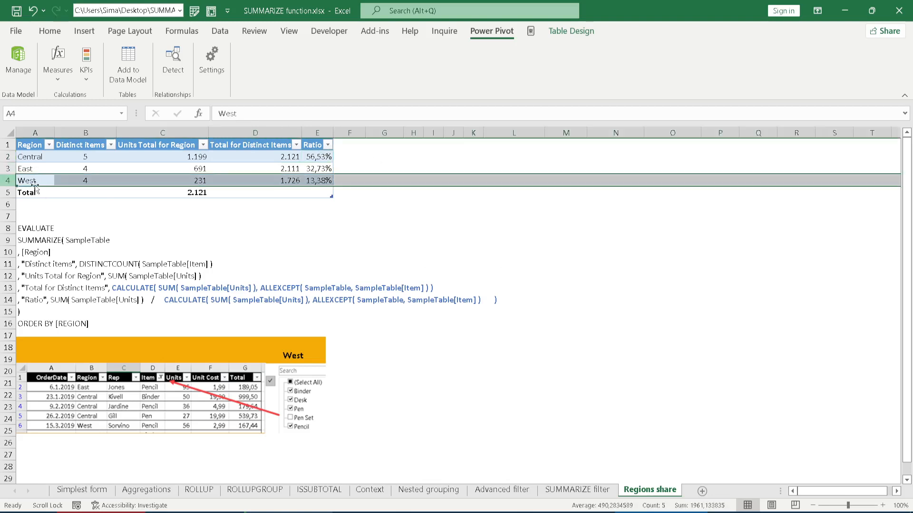
pyautogui.click(193, 181)
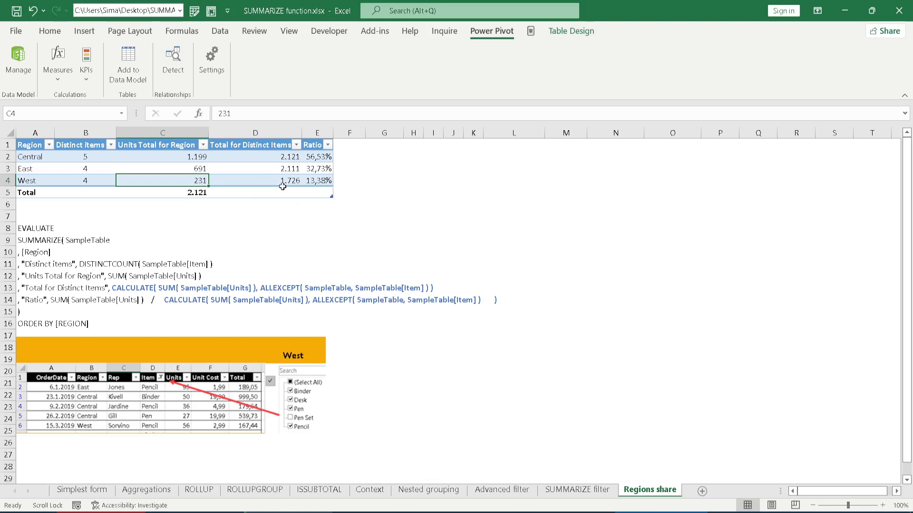
pyautogui.click(8, 180)
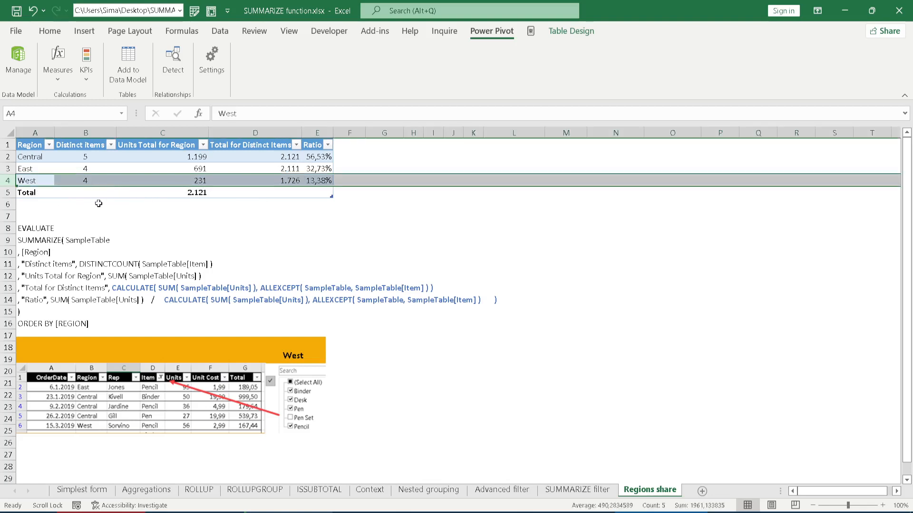
pyautogui.click(285, 178)
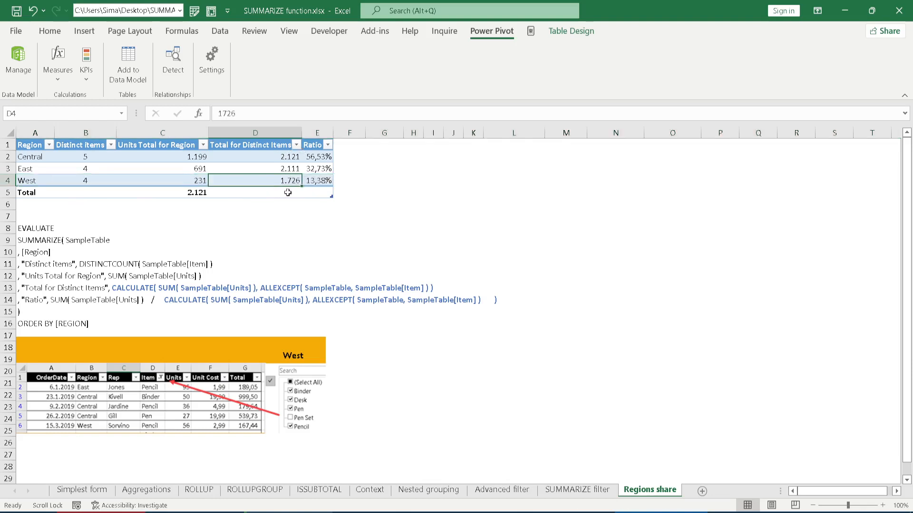
pyautogui.click(3, 181)
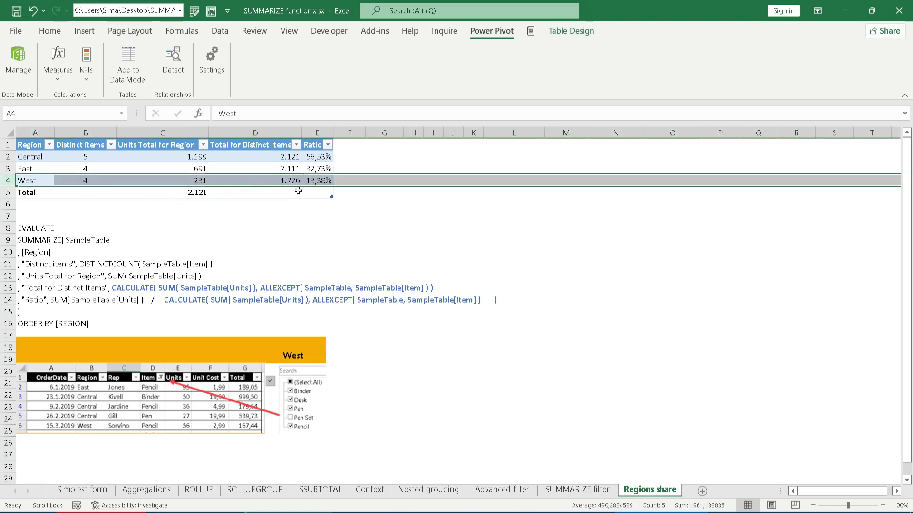
pyautogui.click(8, 288)
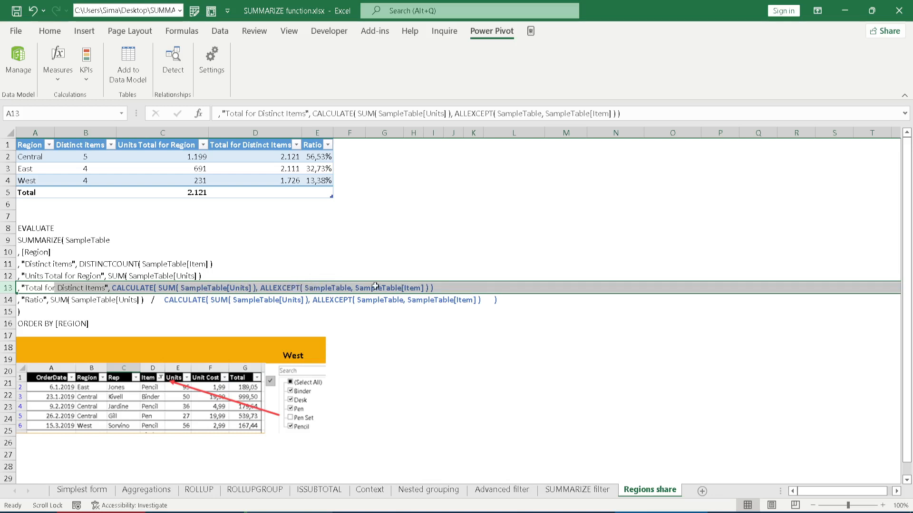
pyautogui.click(17, 179)
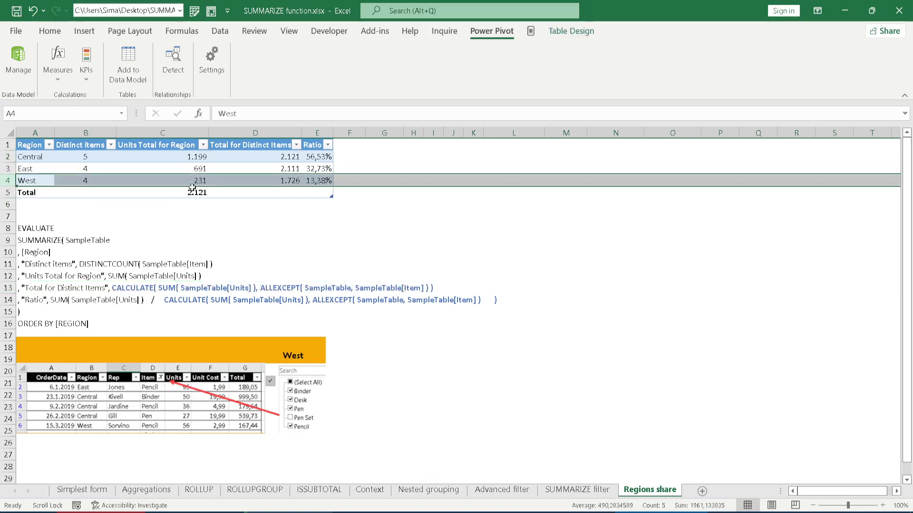
# - Clear the Item and Region filters of the sample table on the Simplest form sheet
pyautogui.click(110, 490)
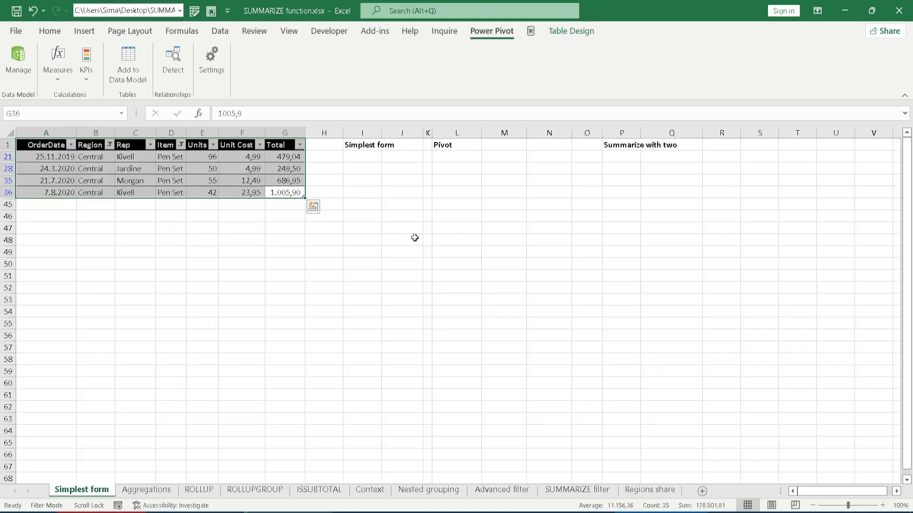
pyautogui.click(415, 238)
pyautogui.click(180, 145)
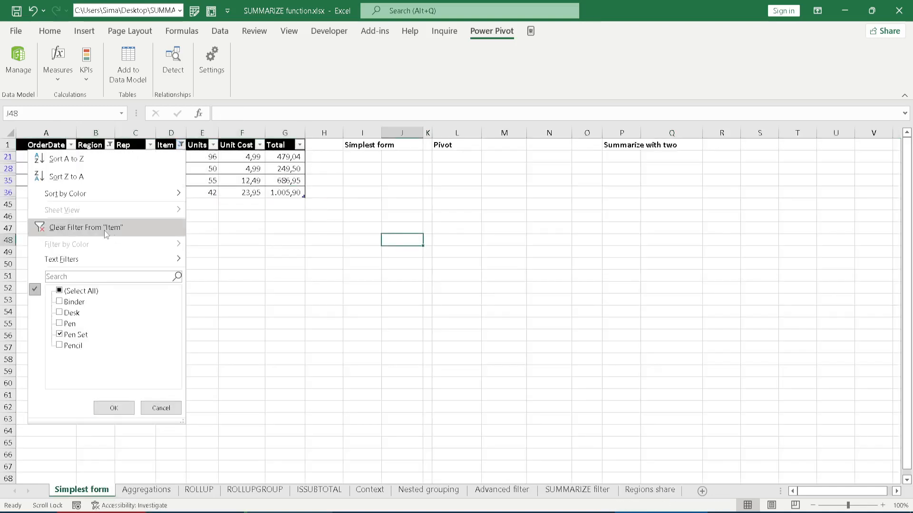
pyautogui.click(108, 232)
pyautogui.click(109, 145)
pyautogui.click(62, 227)
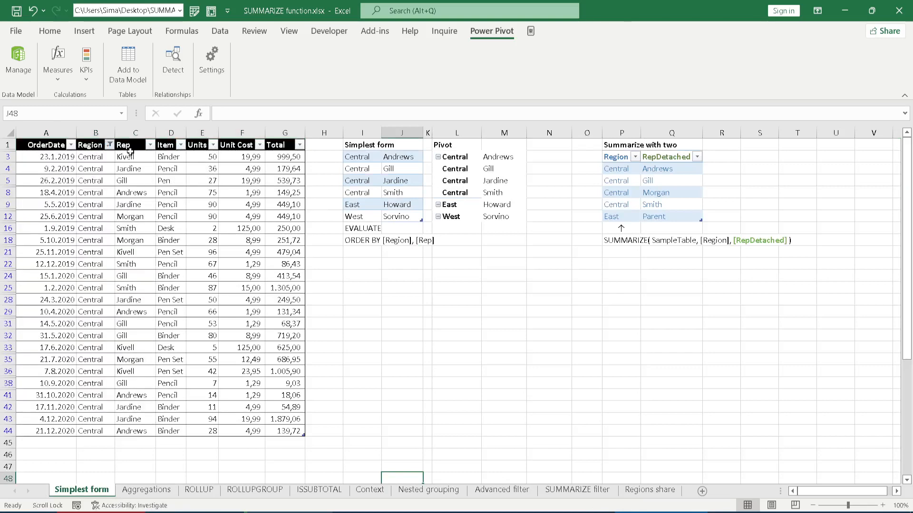
# - Filter the sample table's Region column to West only and select the whole filtered table
pyautogui.click(110, 144)
pyautogui.click(33, 290)
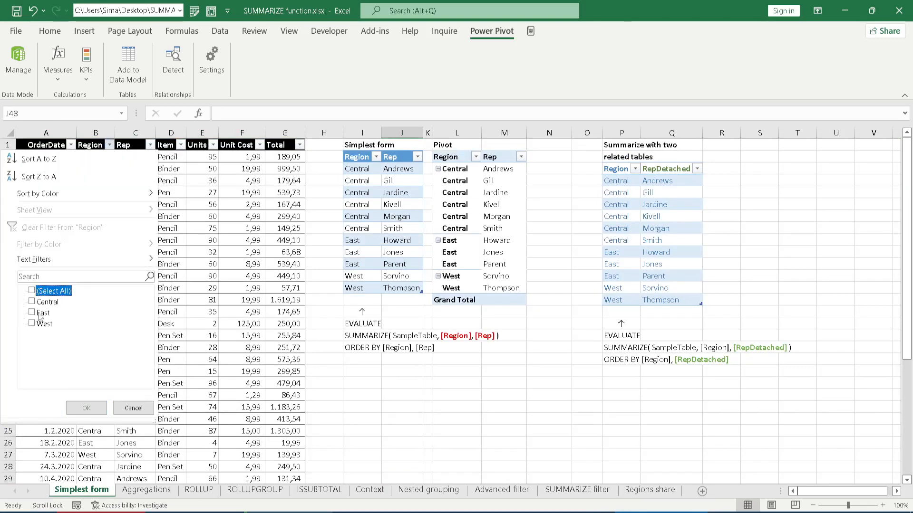
pyautogui.click(38, 324)
pyautogui.click(99, 413)
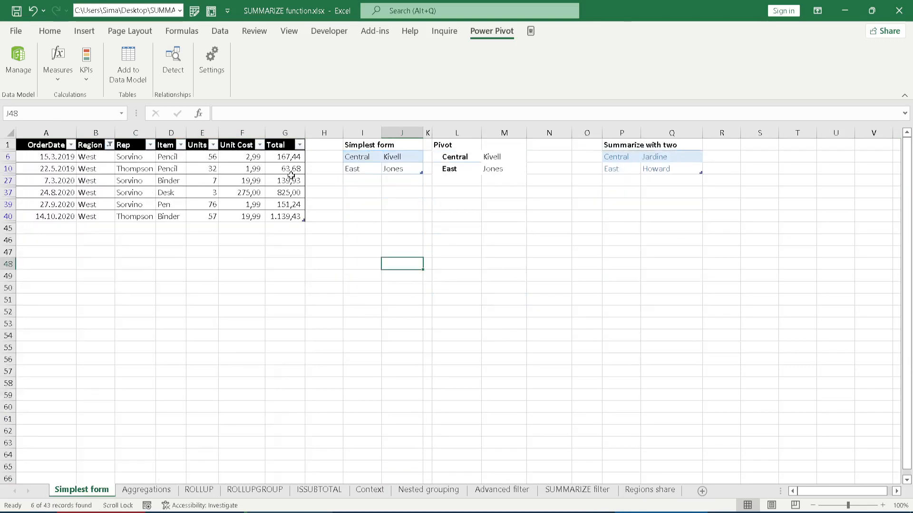
pyautogui.click(292, 218)
pyautogui.hotkey('ctrl', 'a')
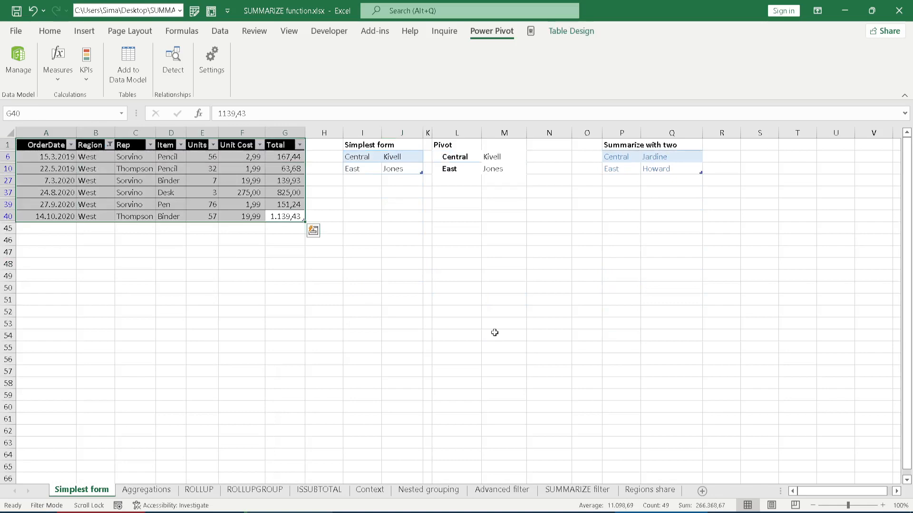
# - Check the Regions share query, and on the Simplest form sheet highlight all sample columns except Item, followed by the West rows' items
pyautogui.click(649, 489)
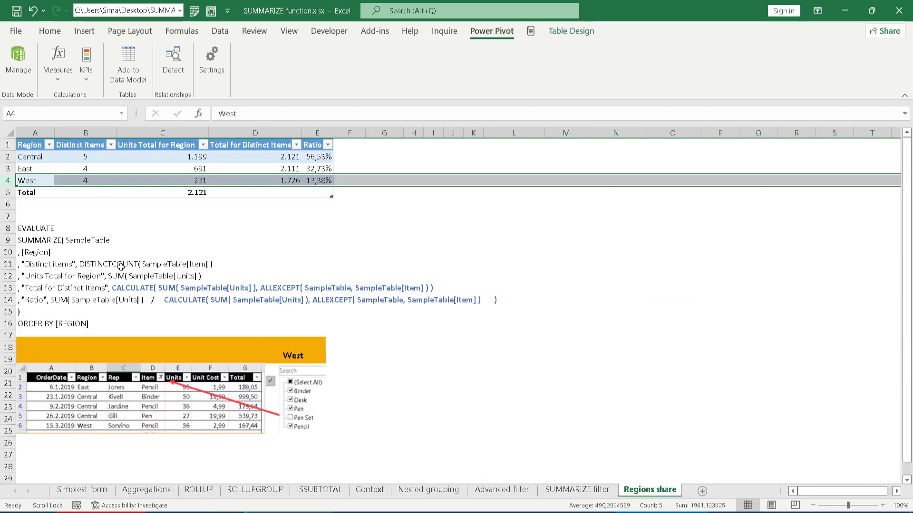
pyautogui.click(82, 489)
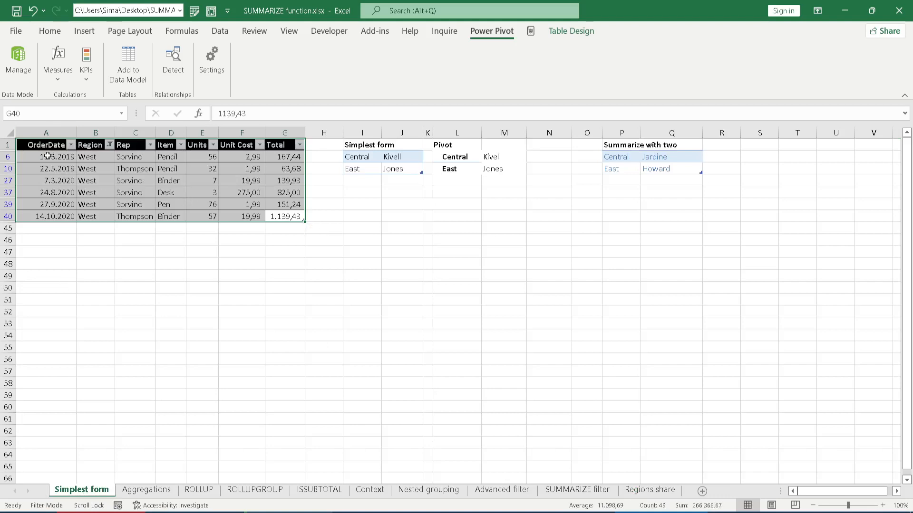
pyautogui.moveTo(47, 156); pyautogui.dragTo(139, 160)
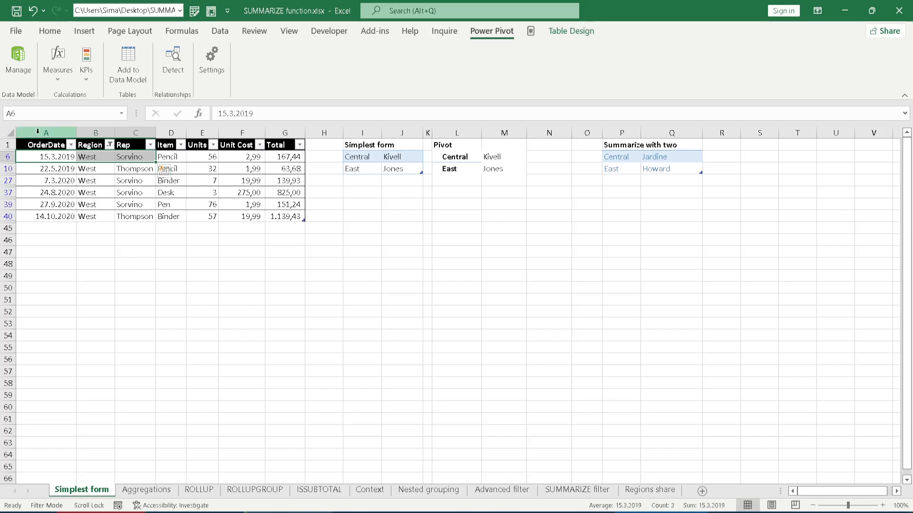
pyautogui.click(36, 133)
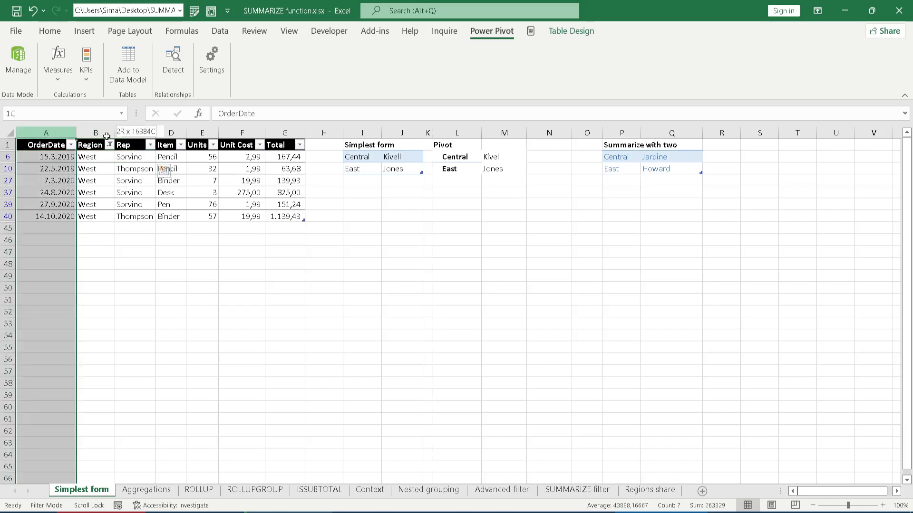
pyautogui.keyDown('shift'); pyautogui.click(135, 132); pyautogui.keyUp('shift')
pyautogui.moveTo(203, 133); pyautogui.dragTo(285, 133)
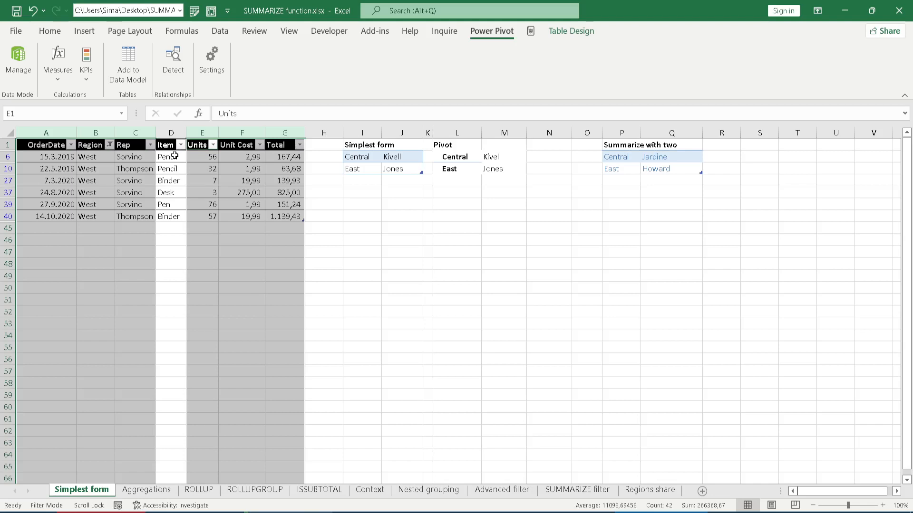
pyautogui.moveTo(175, 156); pyautogui.dragTo(179, 221)
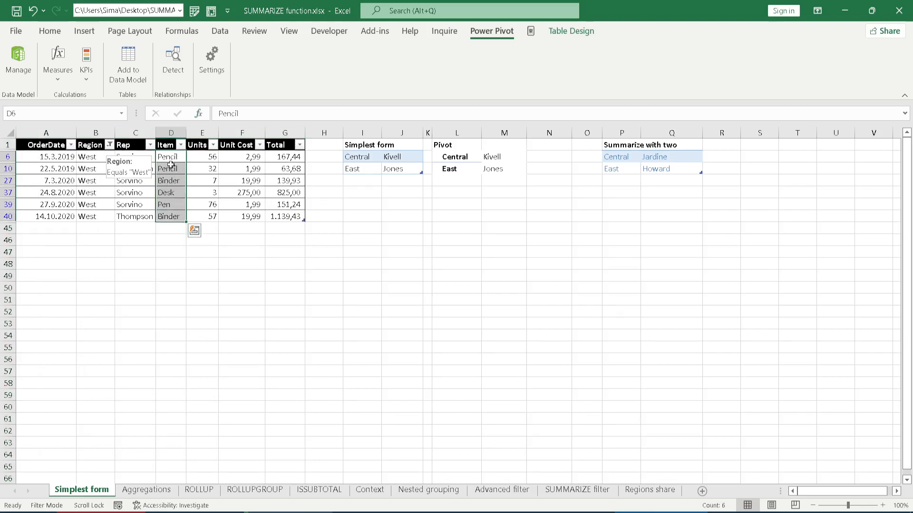
# - Clear the Region filter and filter the Item column to exclude Pen Set
pyautogui.click(109, 144)
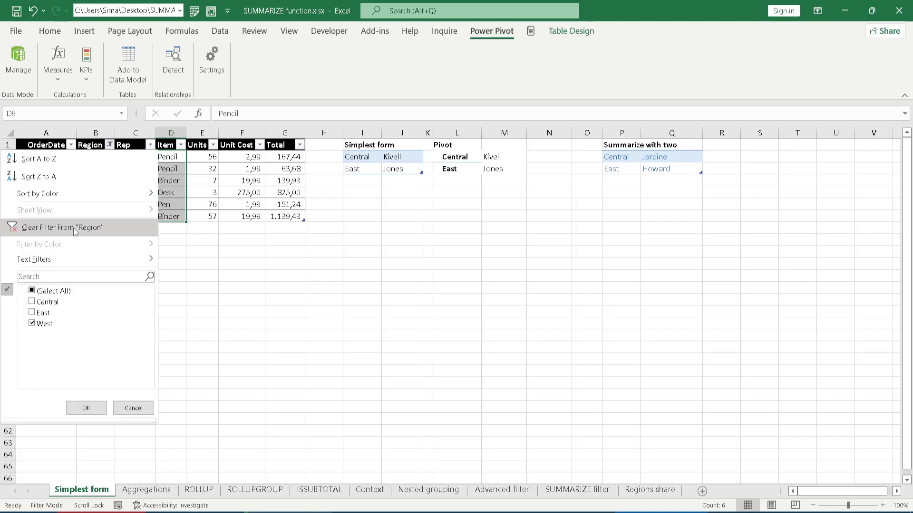
pyautogui.click(74, 227)
pyautogui.click(181, 144)
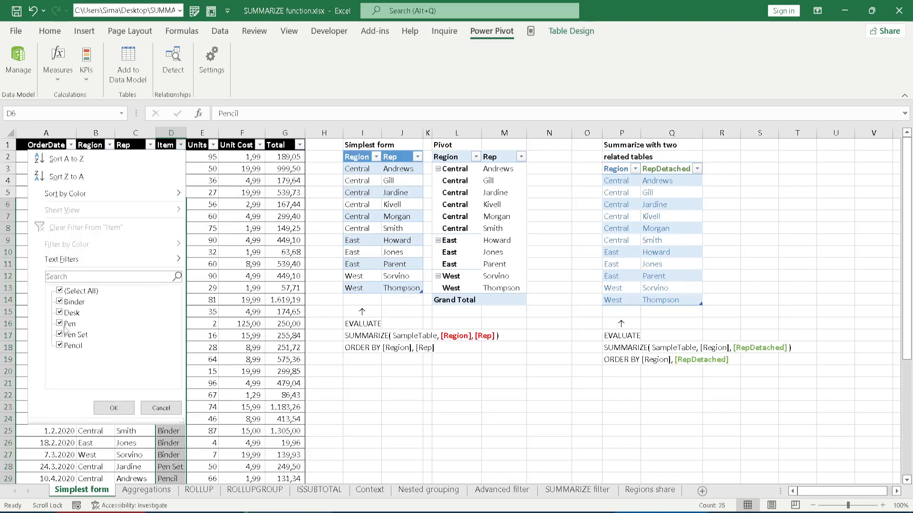
pyautogui.click(60, 335)
pyautogui.click(114, 408)
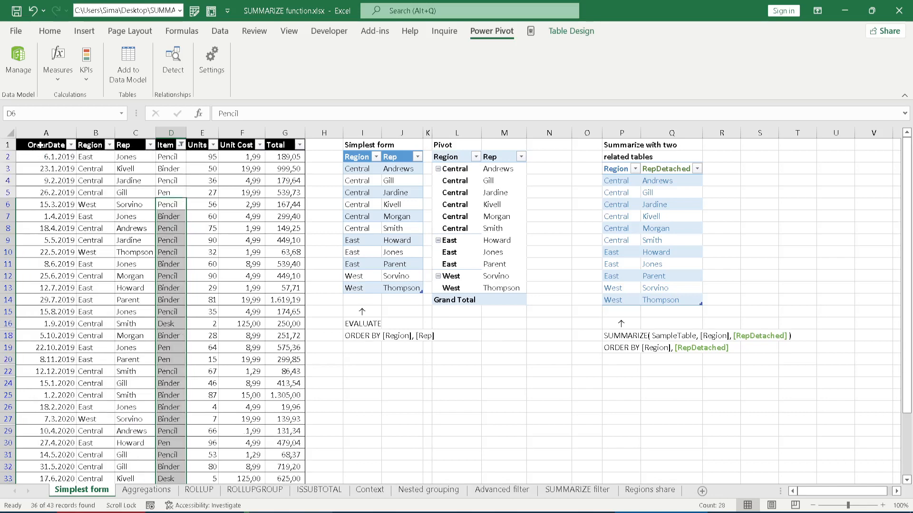
# - Highlight the whole sample table without Pen Set and check the sum of its Units column
pyautogui.moveTo(40, 145); pyautogui.dragTo(278, 229)
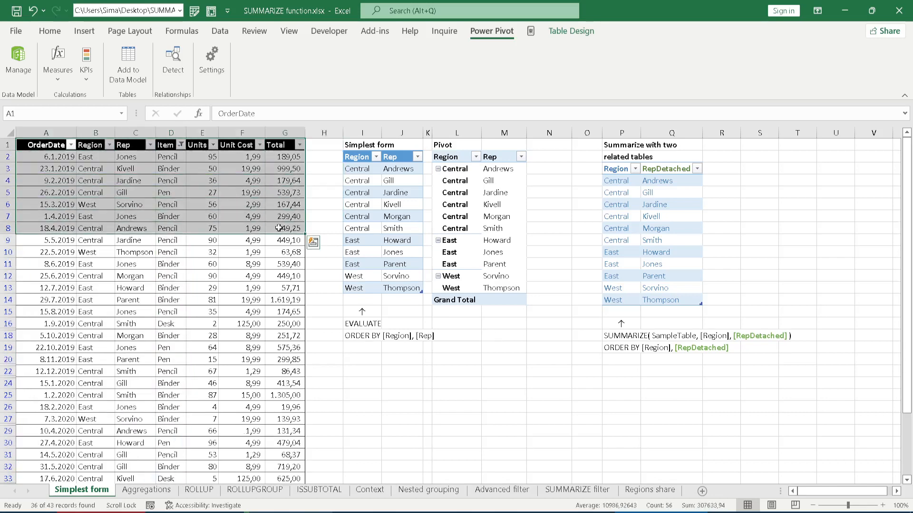
pyautogui.hotkey('ctrl', 'shift', 'Down')
pyautogui.scroll(3, 261, 294)
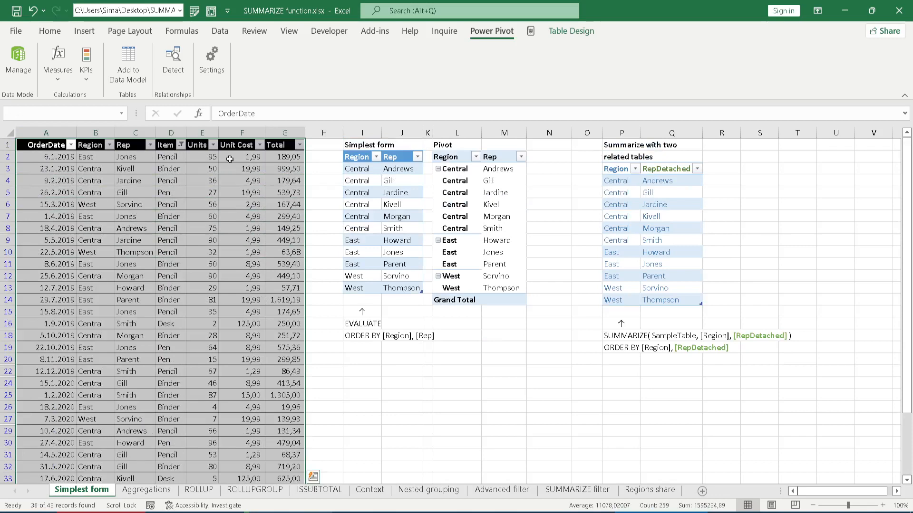
pyautogui.click(196, 133)
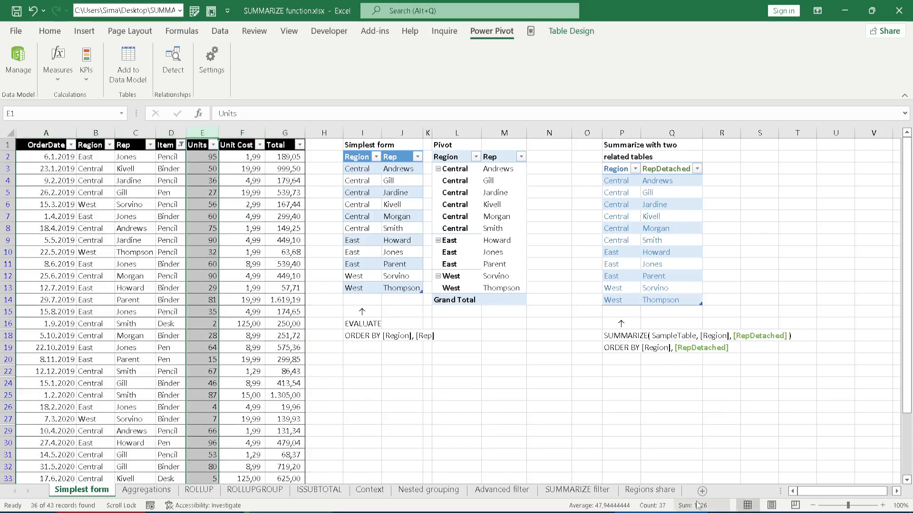
# - On the Regions share sheet, compare the West region's distinct-item total, units total and ratio with the query's Ratio expression
pyautogui.click(650, 490)
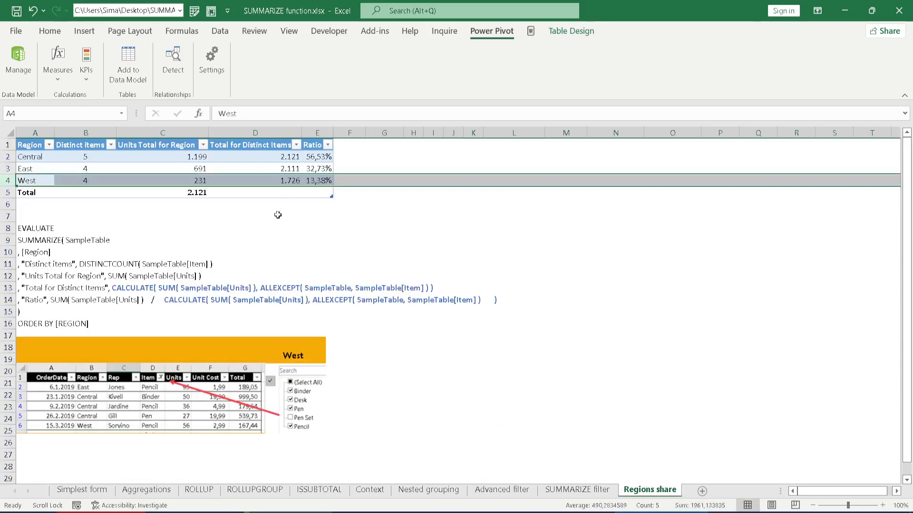
pyautogui.click(289, 182)
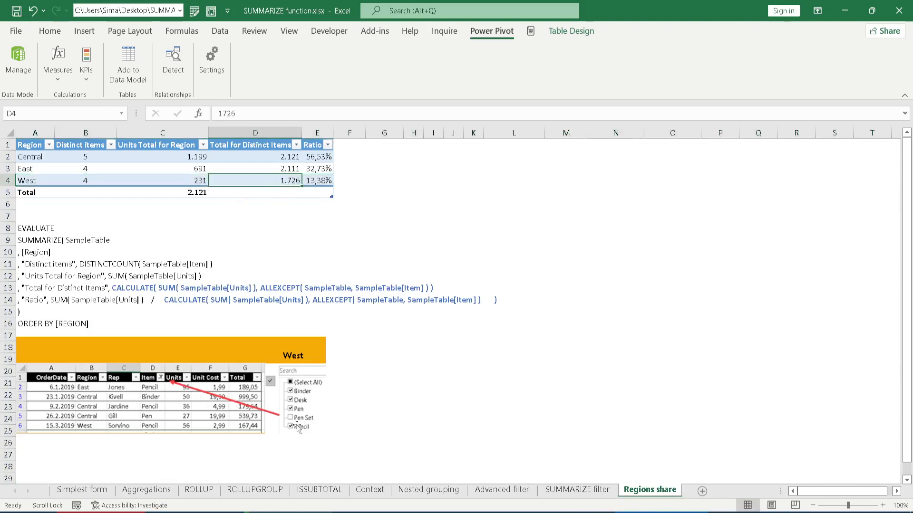
pyautogui.click(190, 181)
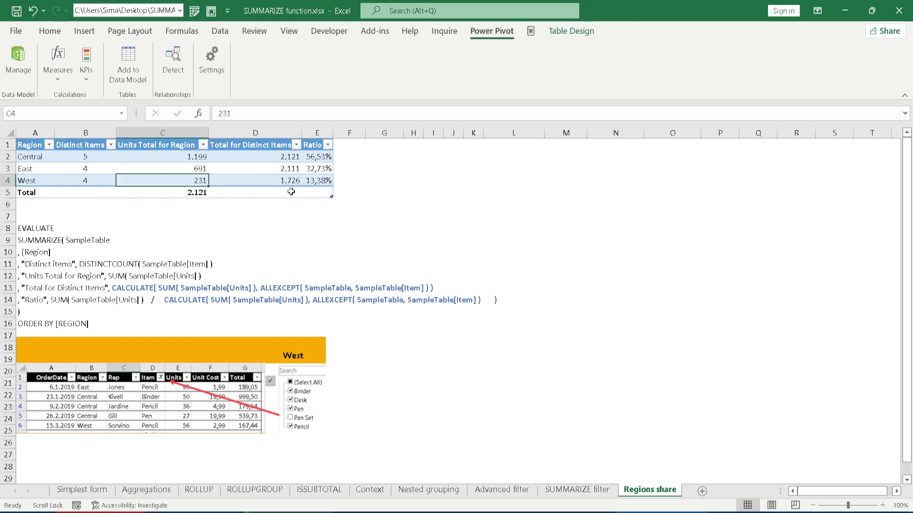
pyautogui.click(7, 299)
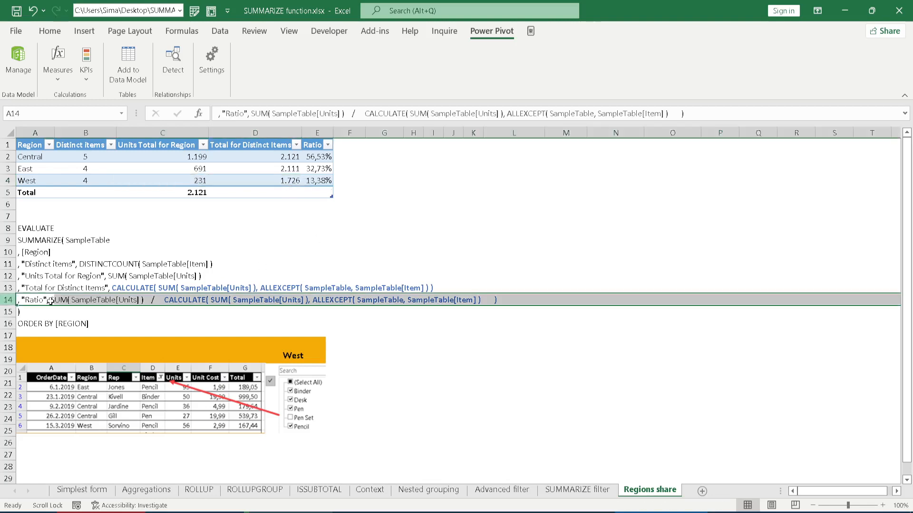
pyautogui.click(317, 182)
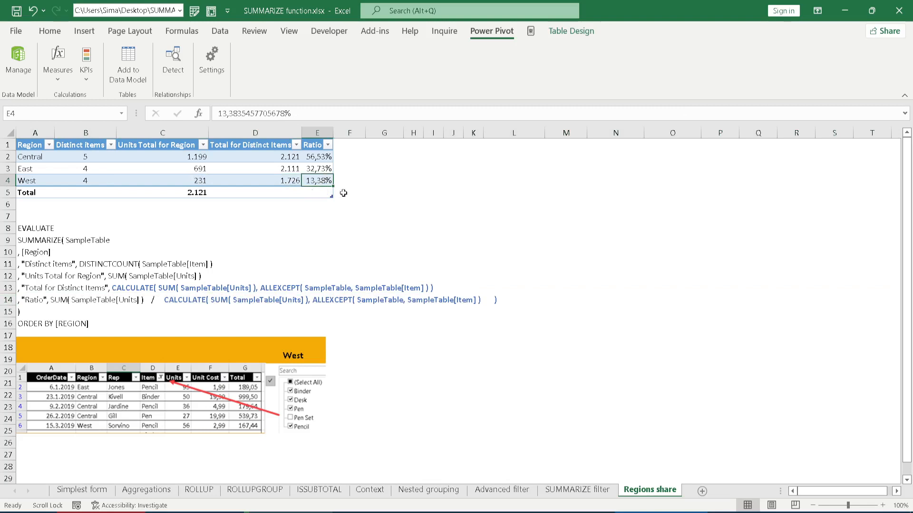
# - Examine the East row and the Central ratio, followed by all three regions' ratios and totals for distinct items
pyautogui.click(10, 169)
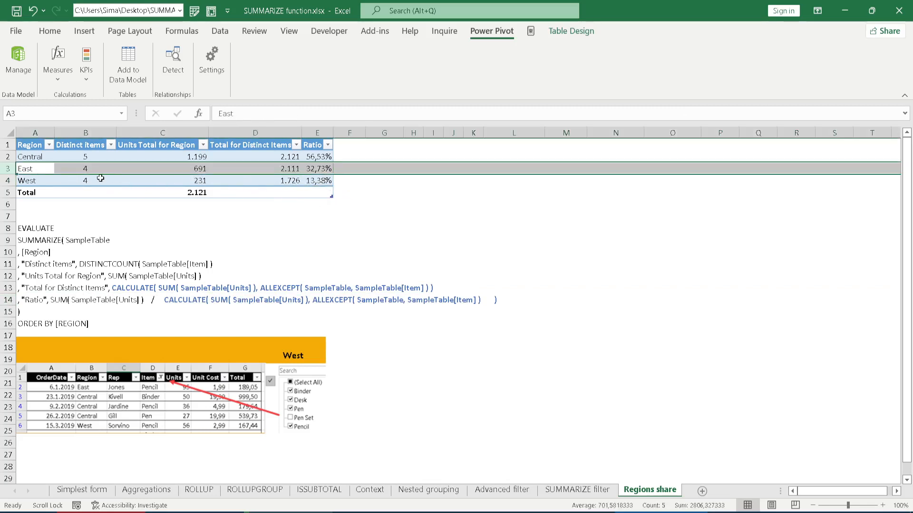
pyautogui.click(322, 156)
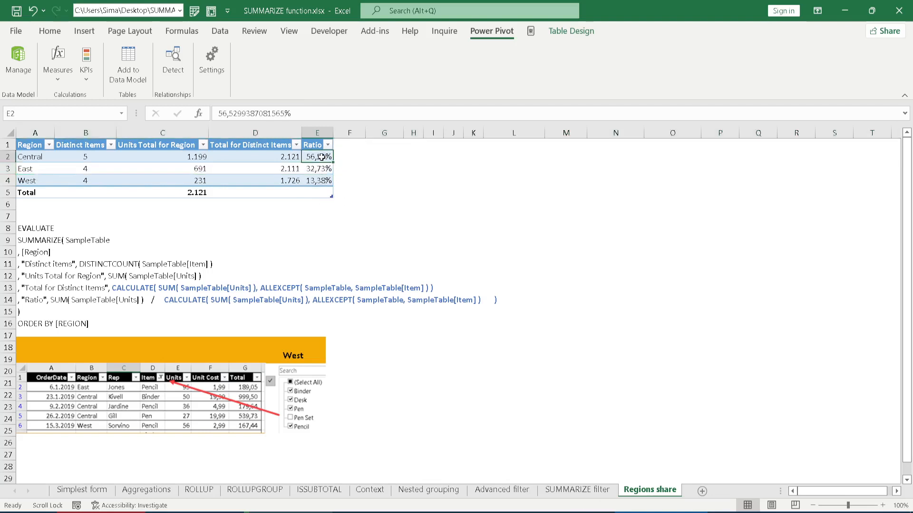
pyautogui.moveTo(322, 156); pyautogui.dragTo(322, 180)
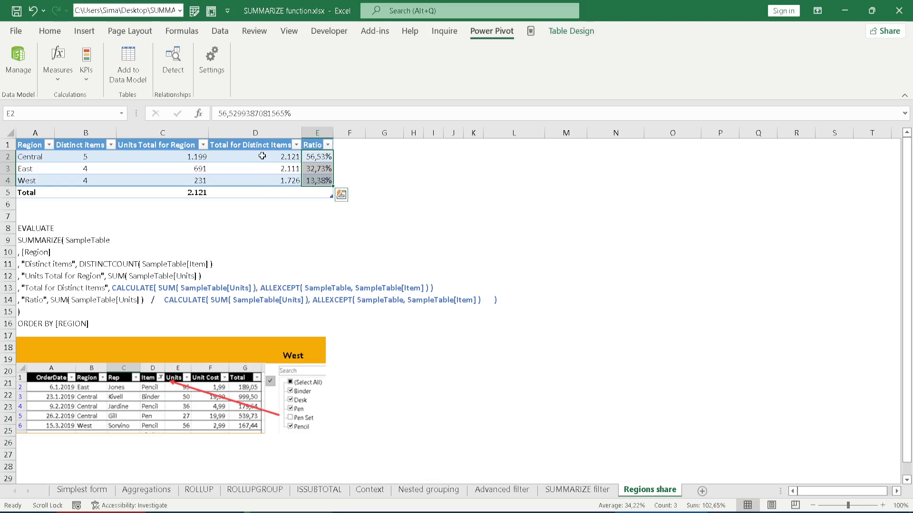
pyautogui.moveTo(262, 156); pyautogui.dragTo(261, 180)
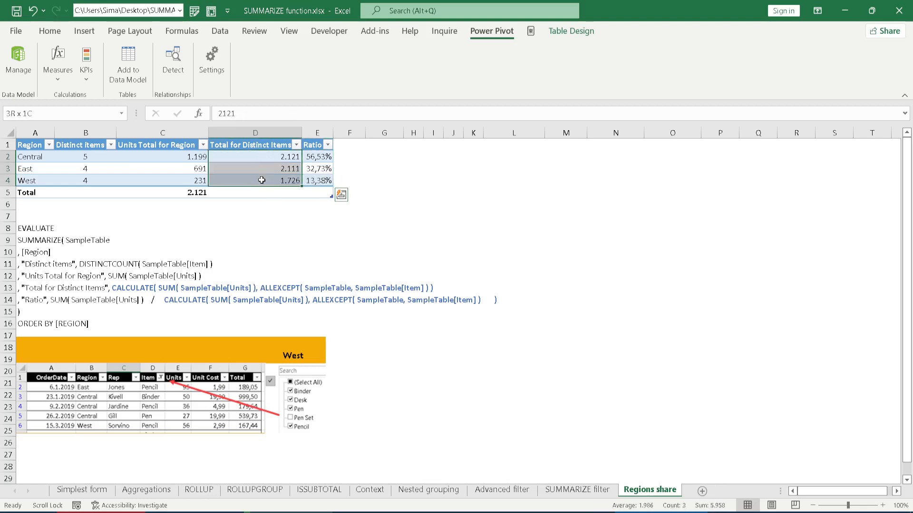
pyautogui.click(268, 259)
pyautogui.click(321, 232)
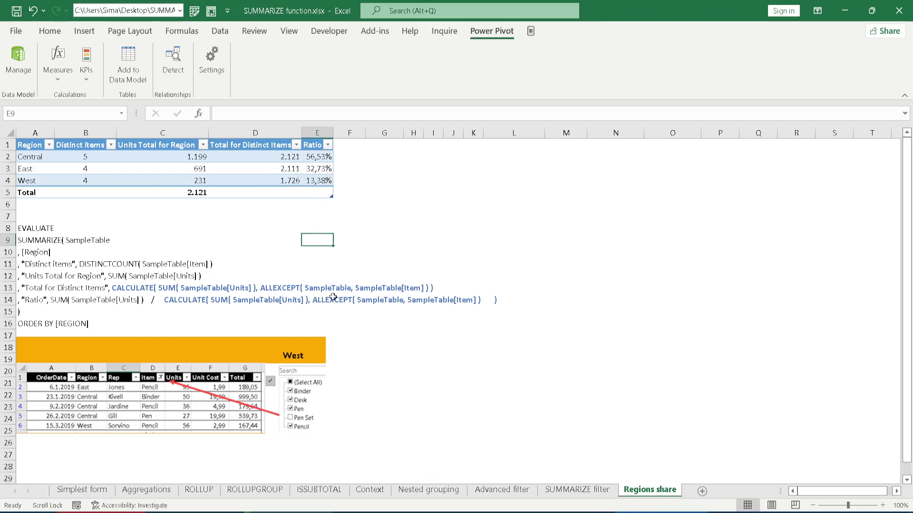